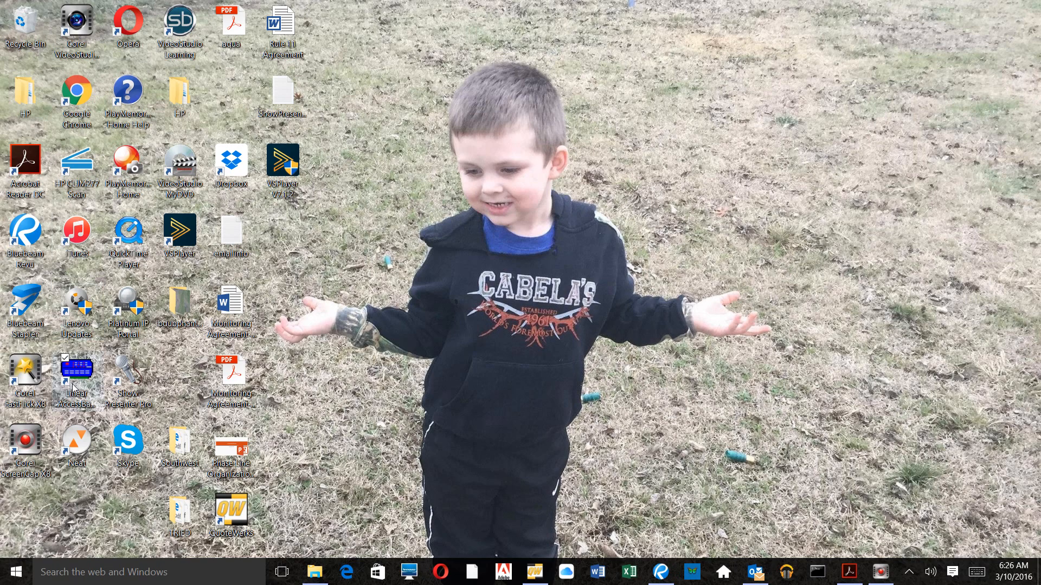
Step: Launch AccessBase2000 from the Linear AccessBar desktop icon
double_click(77, 373)
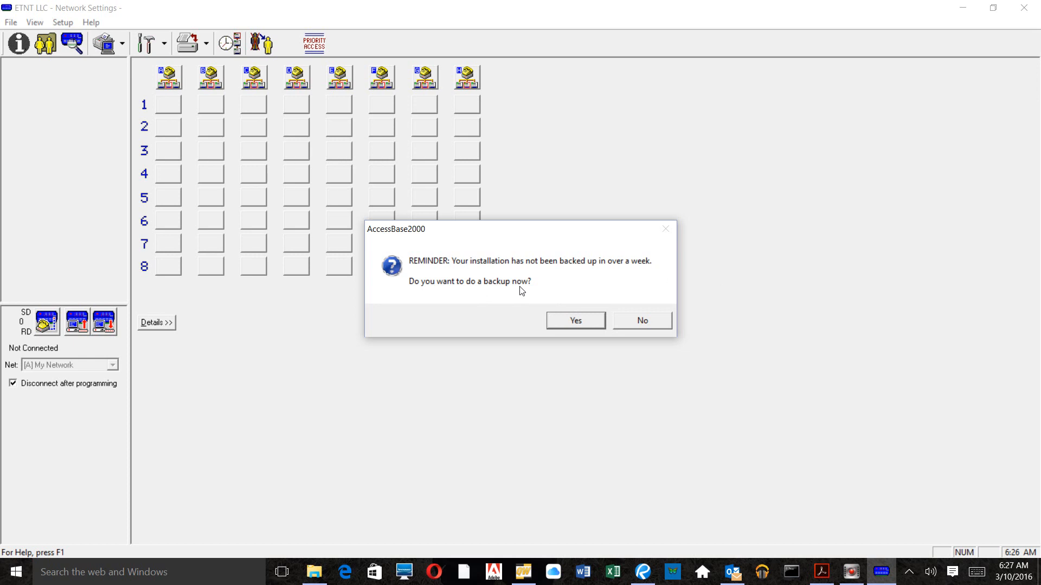
Step: Accept the backup reminder and back up to the LENOVO (D:) drive
left_click(574, 319)
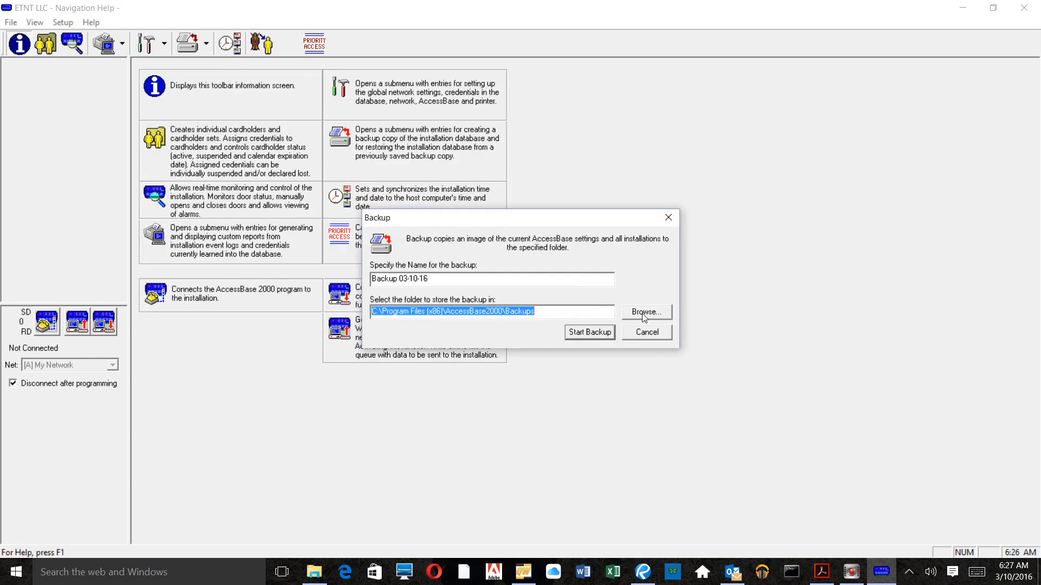
left_click(642, 312)
scroll(513, 325, "down", 1)
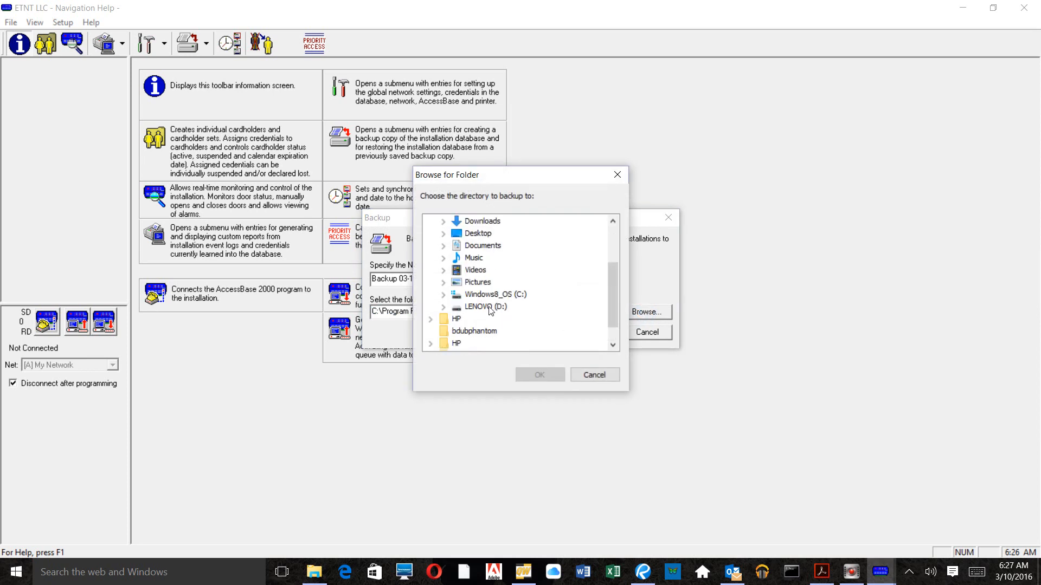
left_click(489, 307)
left_click(539, 375)
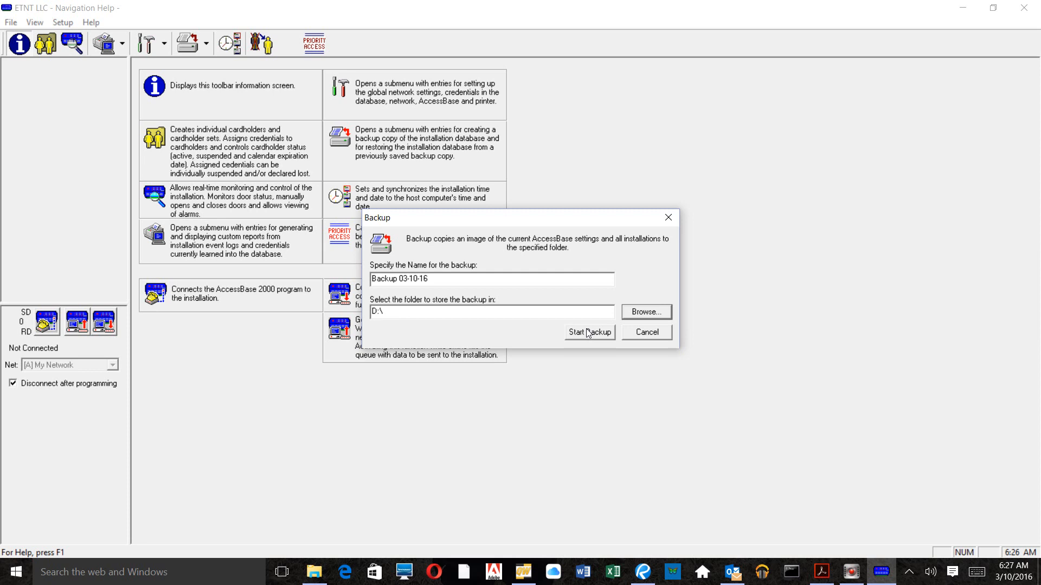
left_click(636, 337)
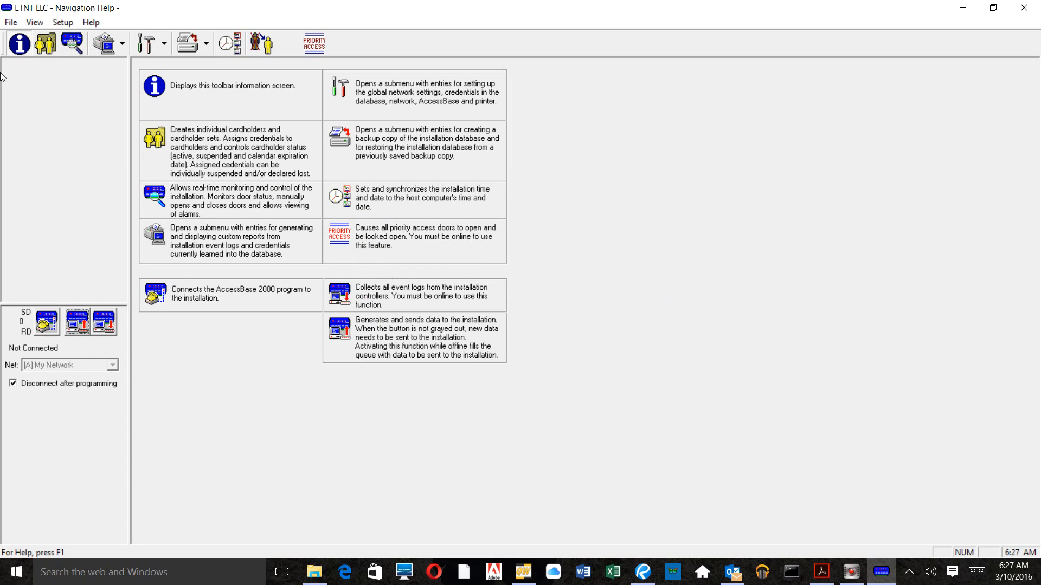
Step: Open the Cardholders view and review the All Access and No Access sets
left_click(46, 43)
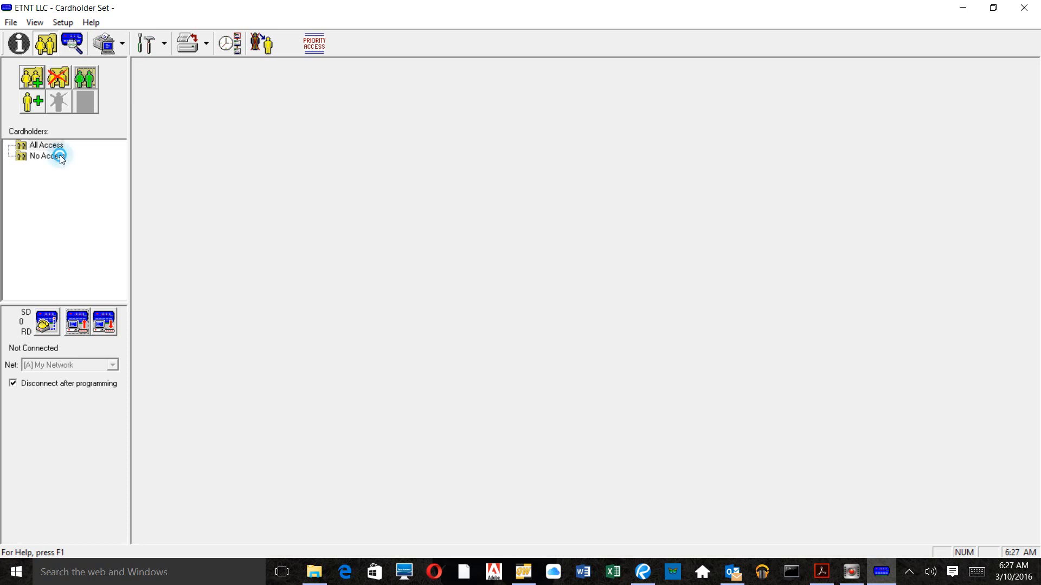
left_click(61, 157)
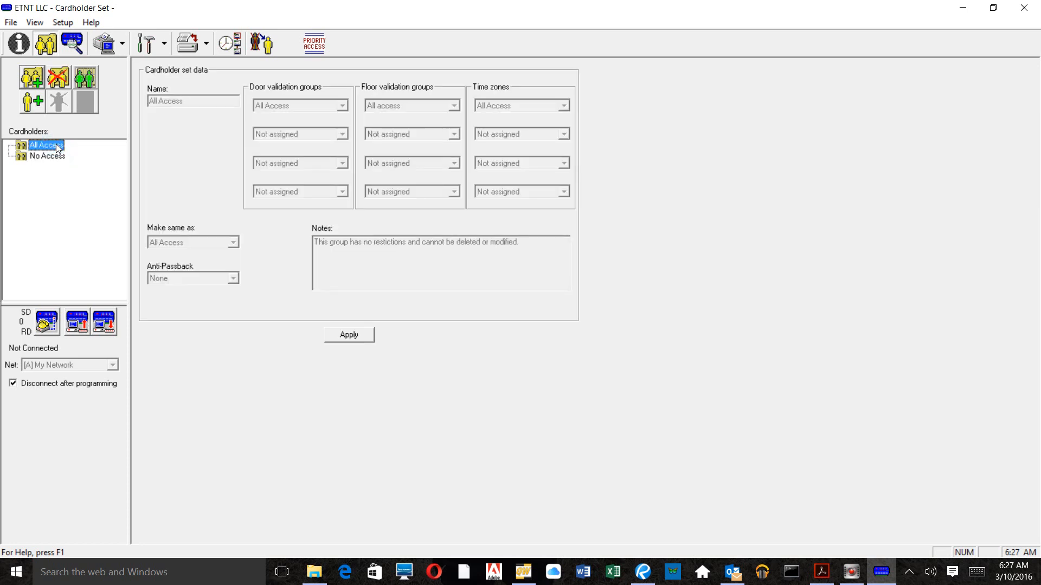
left_click(54, 156)
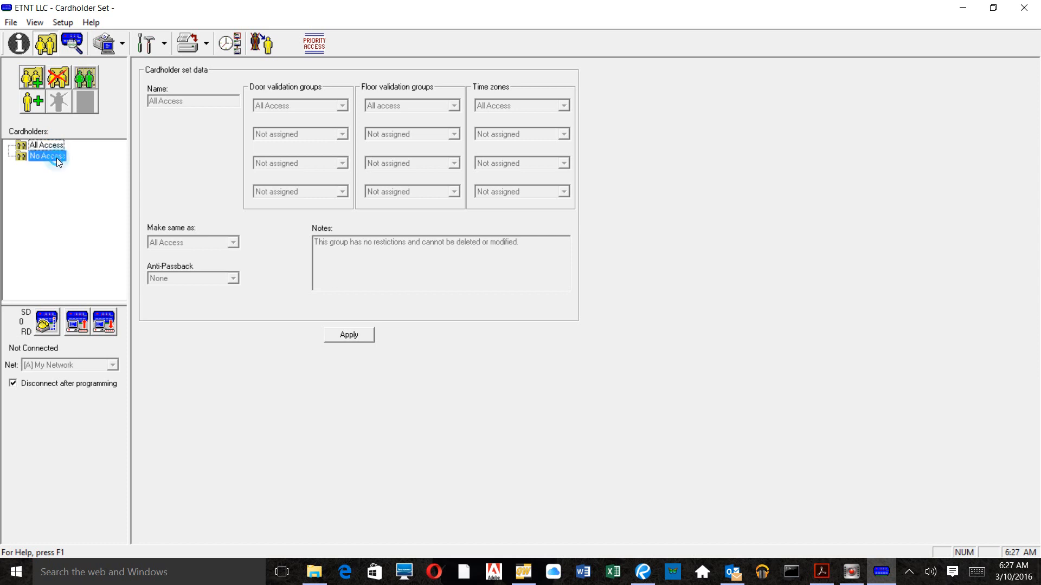
left_click(53, 144)
Step: Create cardholder sets named Residents, Office and Vendors, then select Residents
left_click(35, 80)
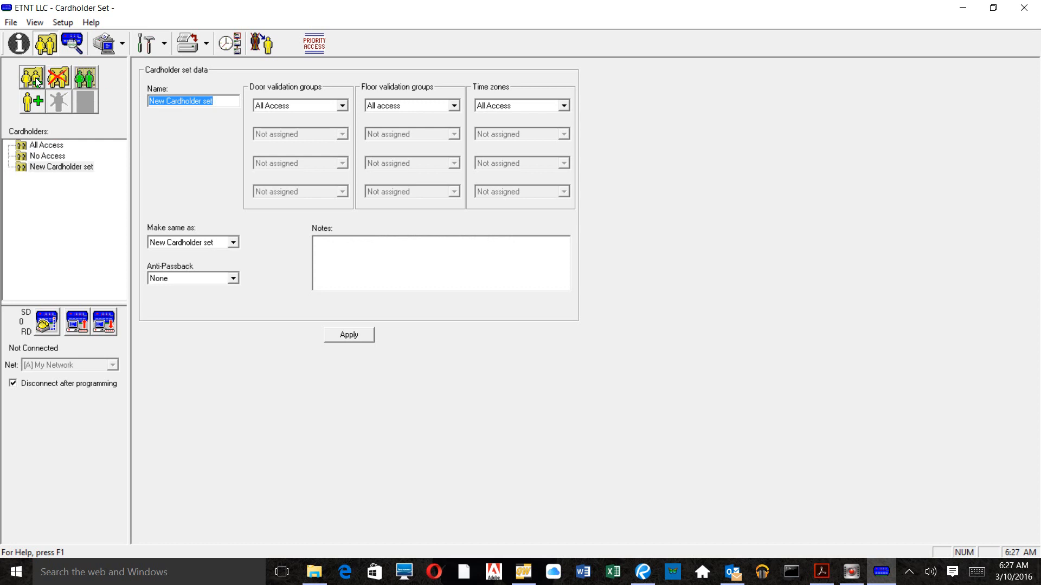
type("Residents")
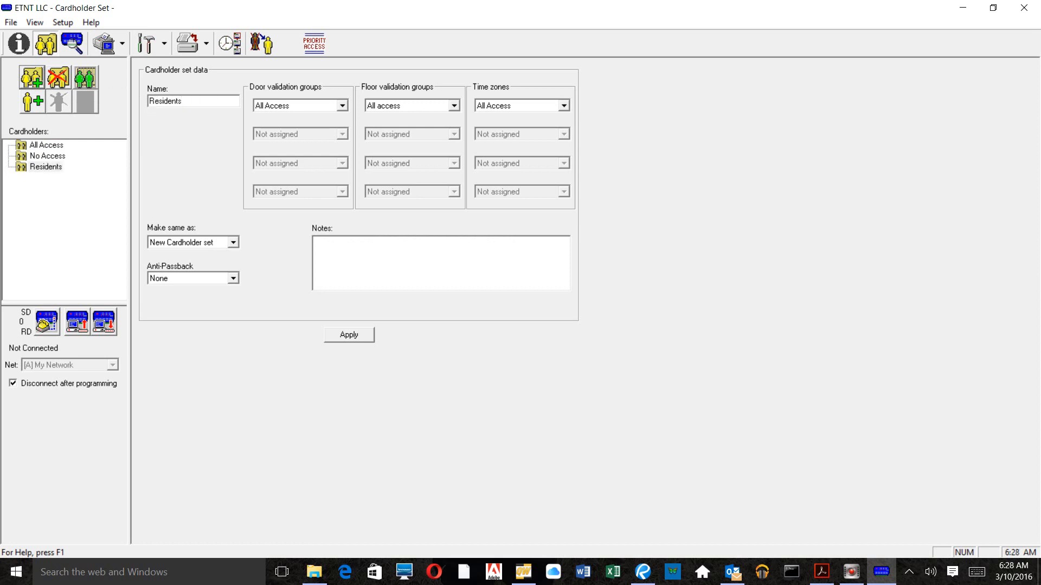
left_click(31, 81)
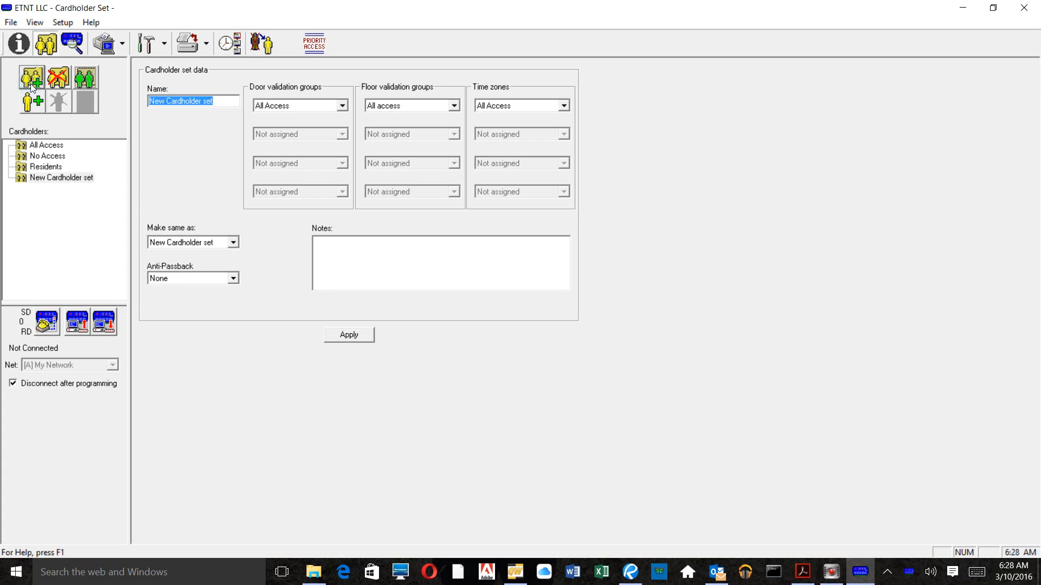
type("Office")
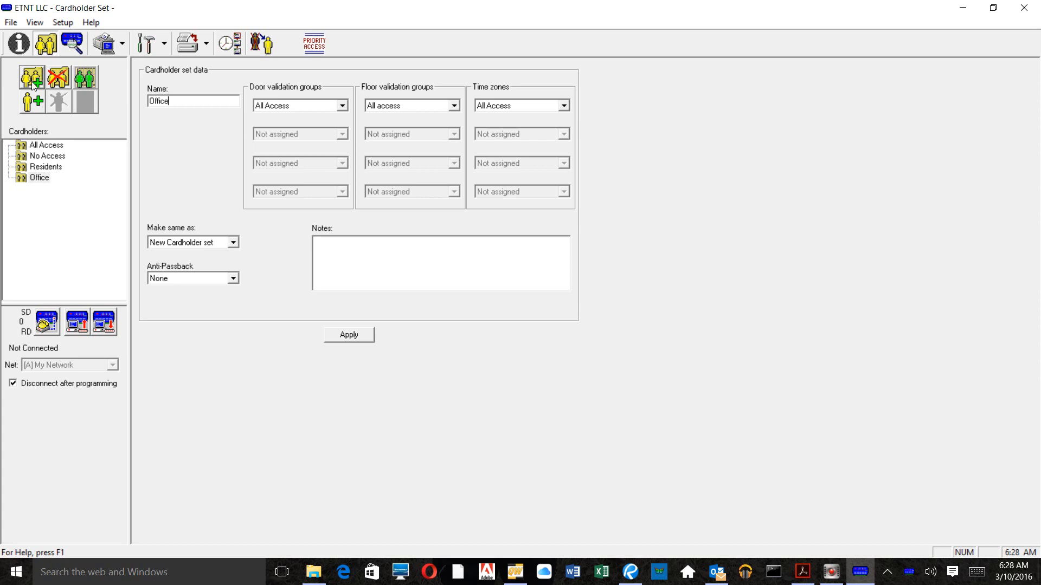
left_click(38, 82)
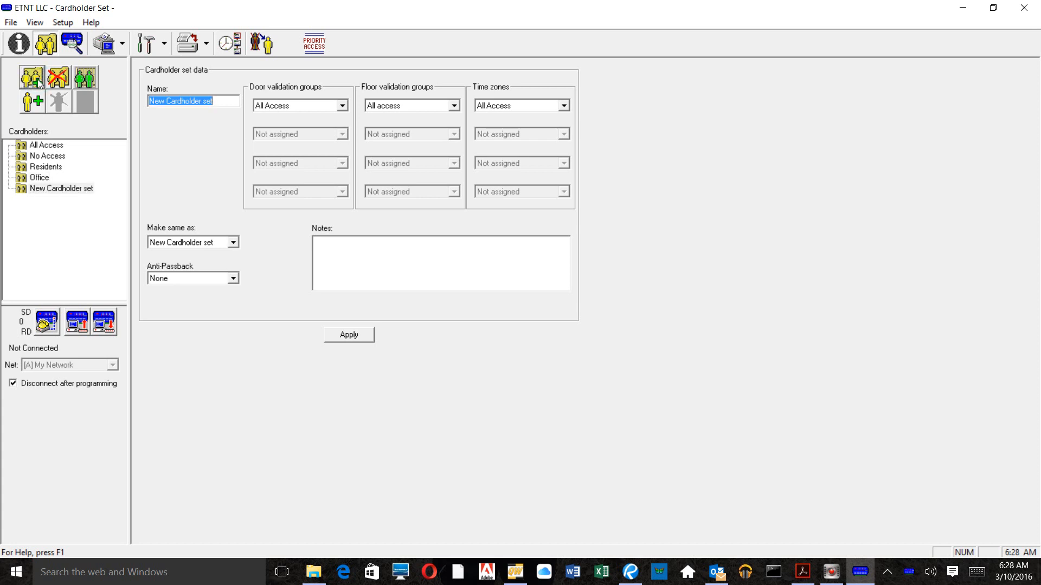
type("Vendorss")
key("BackSpace")
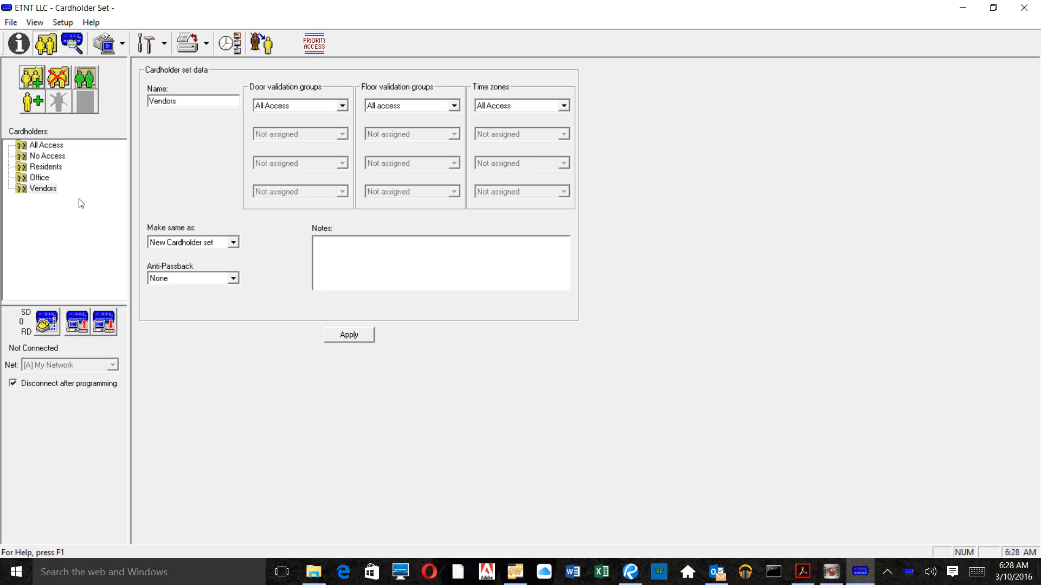
left_click(48, 168)
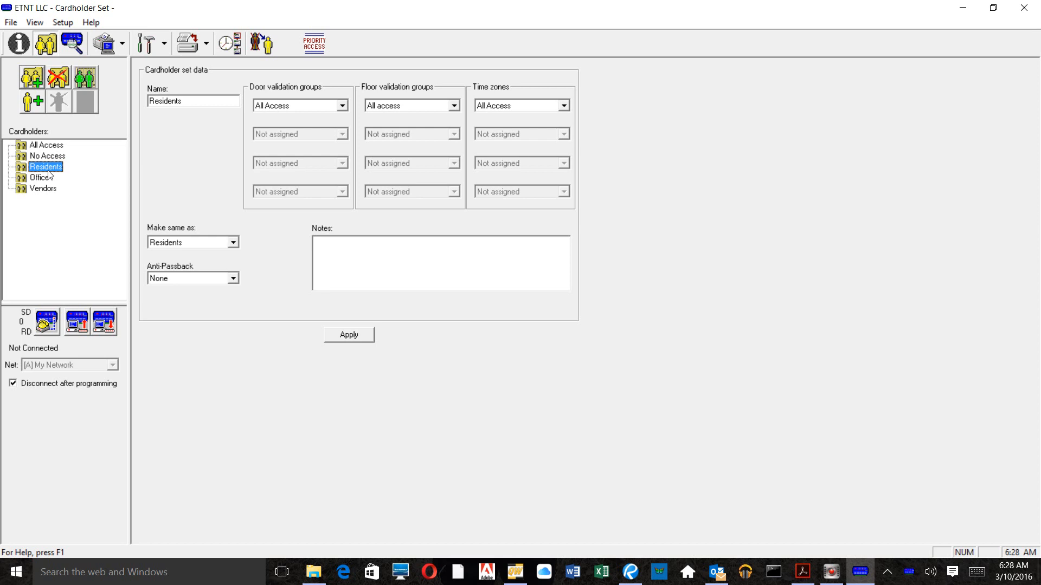
Step: Select the Office set and add one new cardholder to it
left_click(35, 179)
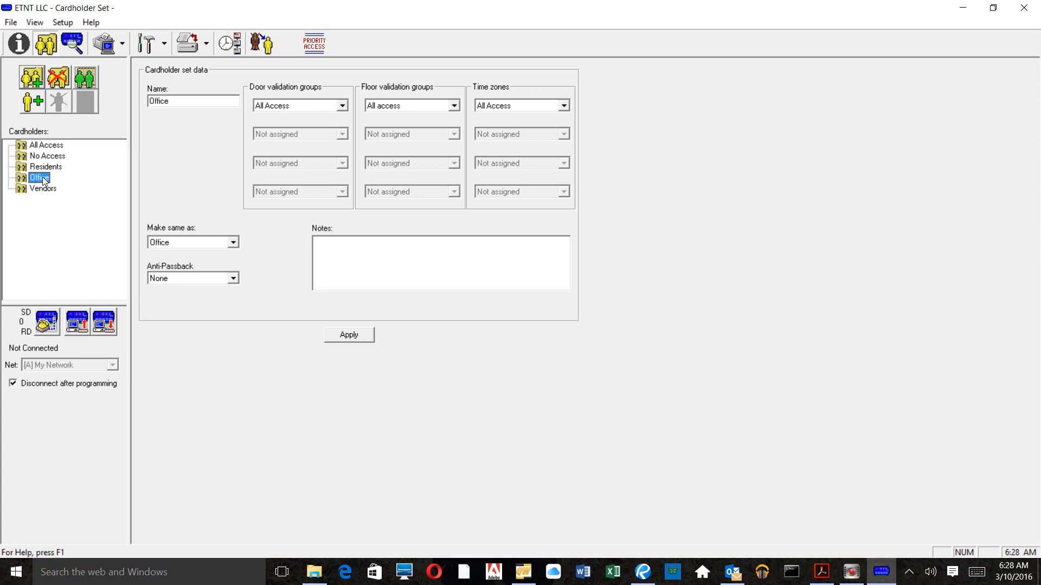
key("Up")
left_click(43, 179)
left_click(39, 105)
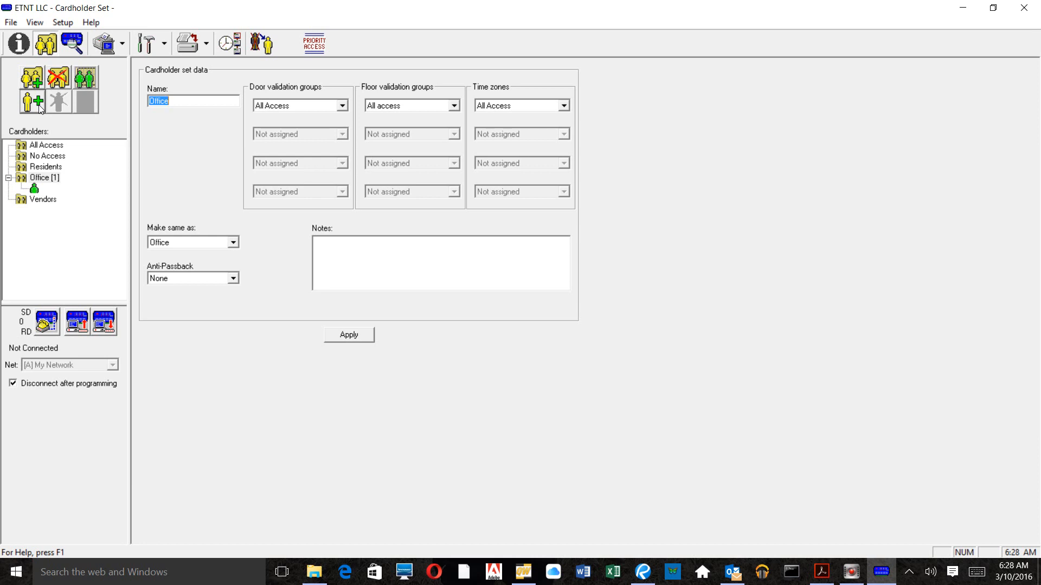
Step: Give the new Office cardholder last name 'Office' and enter a home phone number
left_click(34, 190)
left_click(35, 190)
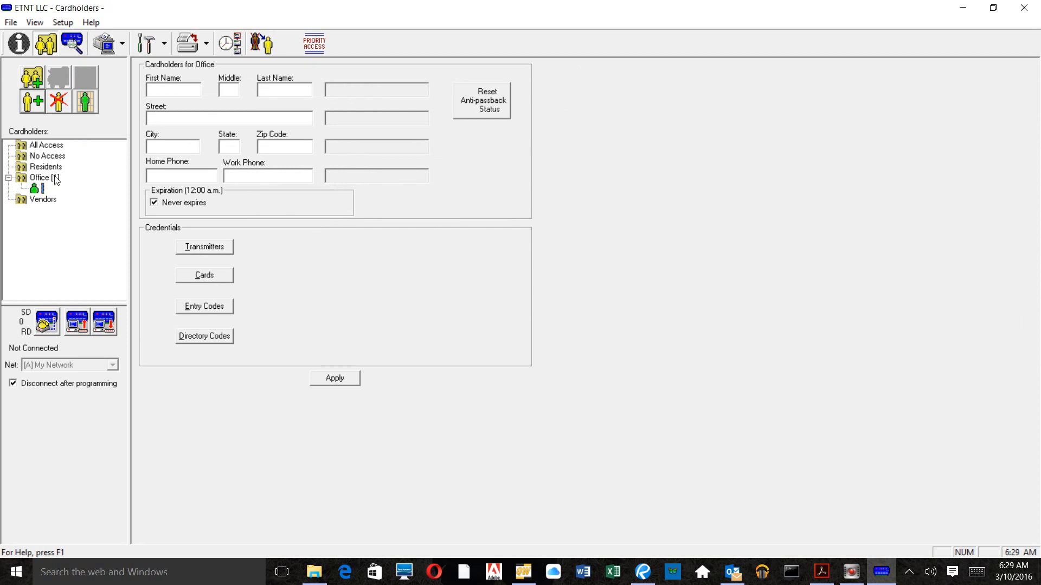
left_click(301, 96)
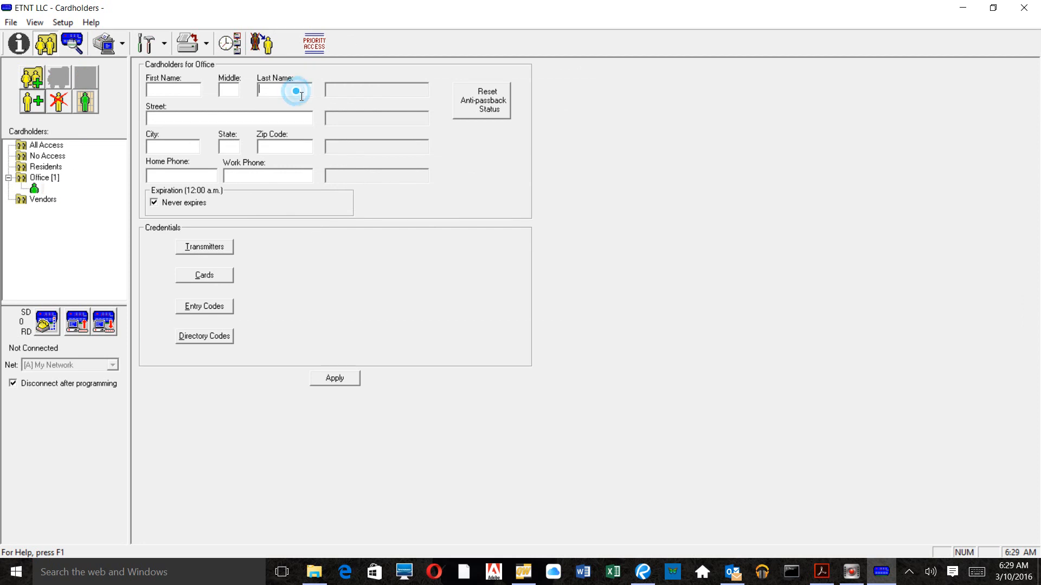
type("Office")
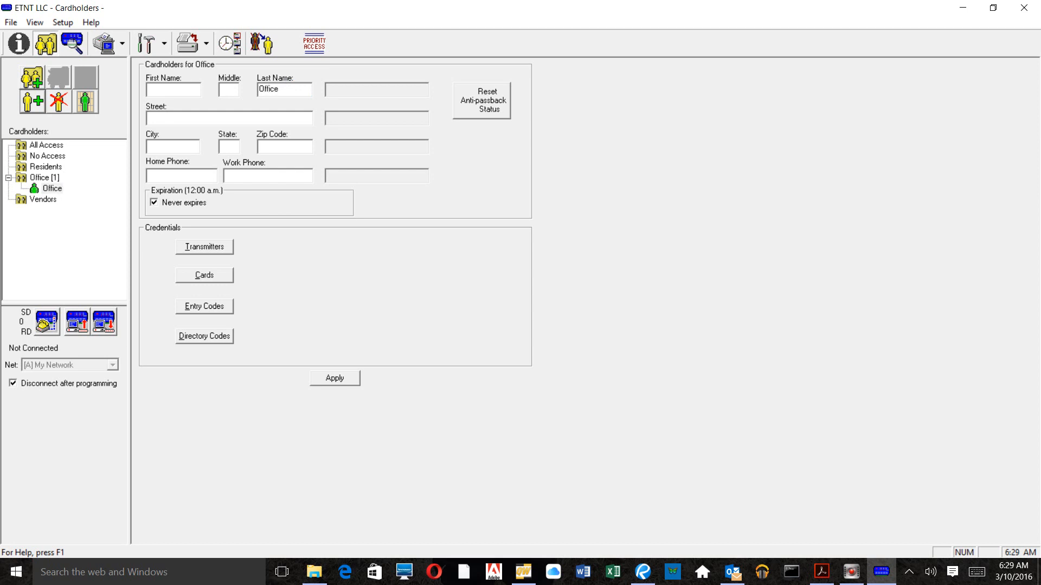
left_click(179, 177)
left_click(219, 335)
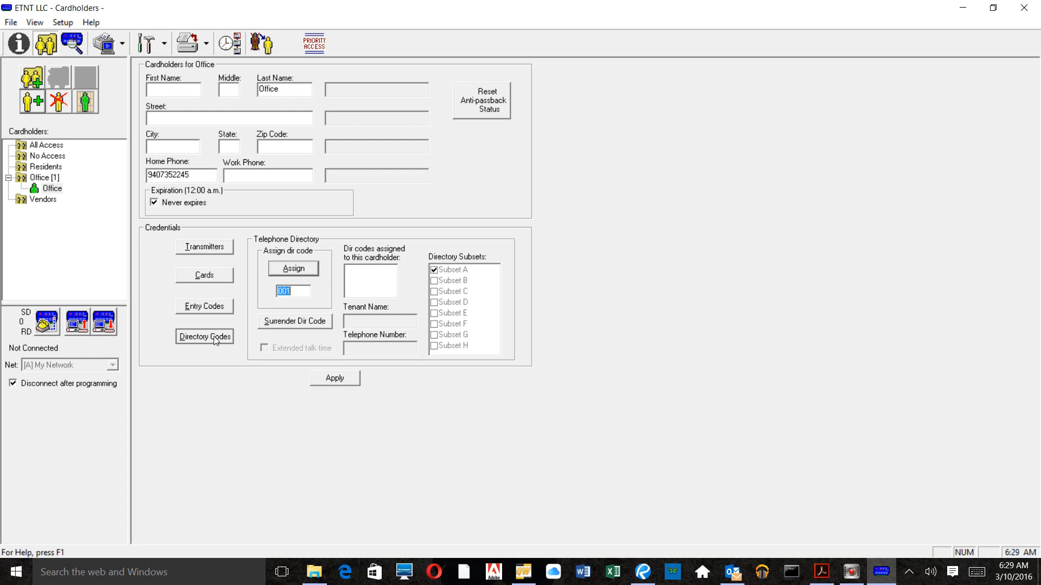
Step: Assign directory code 001 to the Office cardholder, then add a cardholder to Residents
left_click(294, 270)
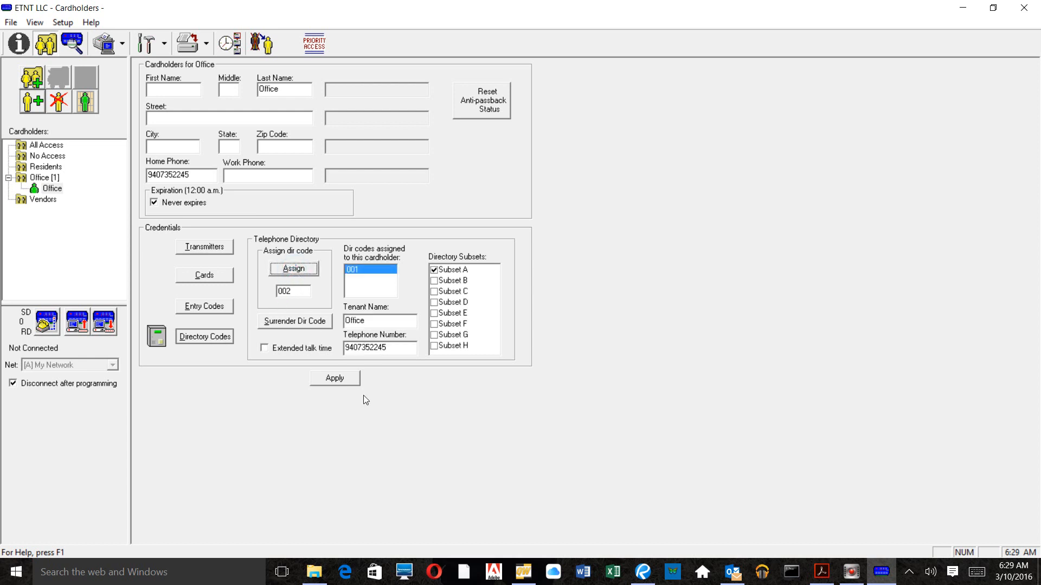
left_click(343, 380)
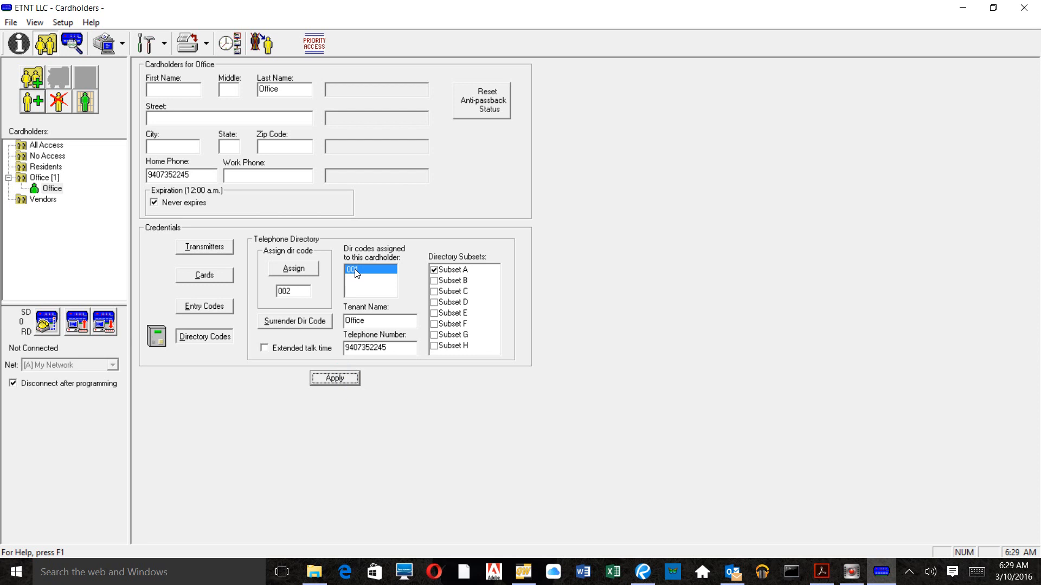
left_click(46, 167)
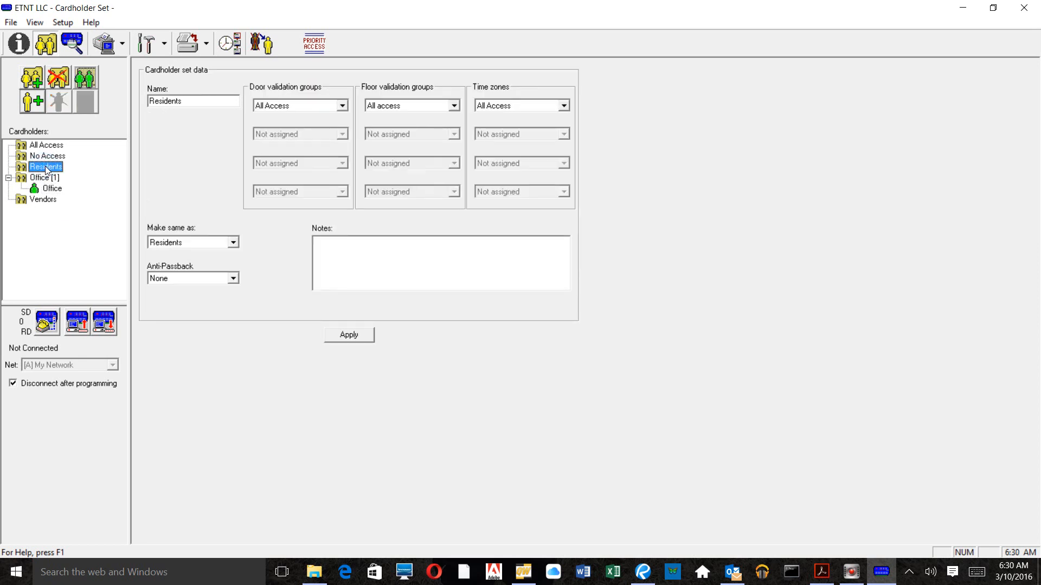
left_click(33, 103)
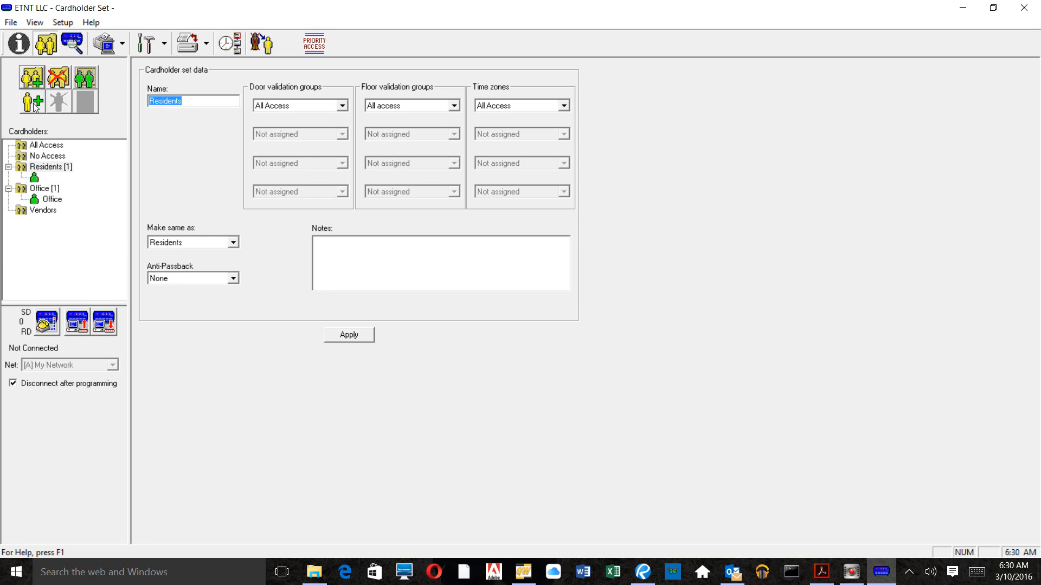
Step: Give the new Residents cardholder last name 1154 and enter a home phone number
left_click(35, 179)
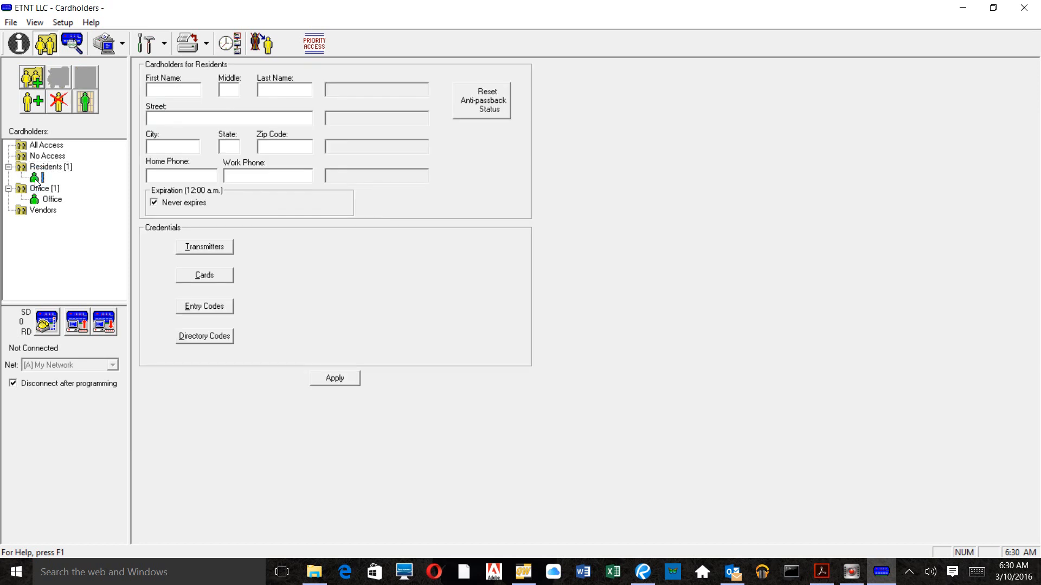
left_click(268, 90)
left_click(186, 89)
type("11")
key("BackSpace")
key("BackSpace")
type("1154")
left_click(167, 176)
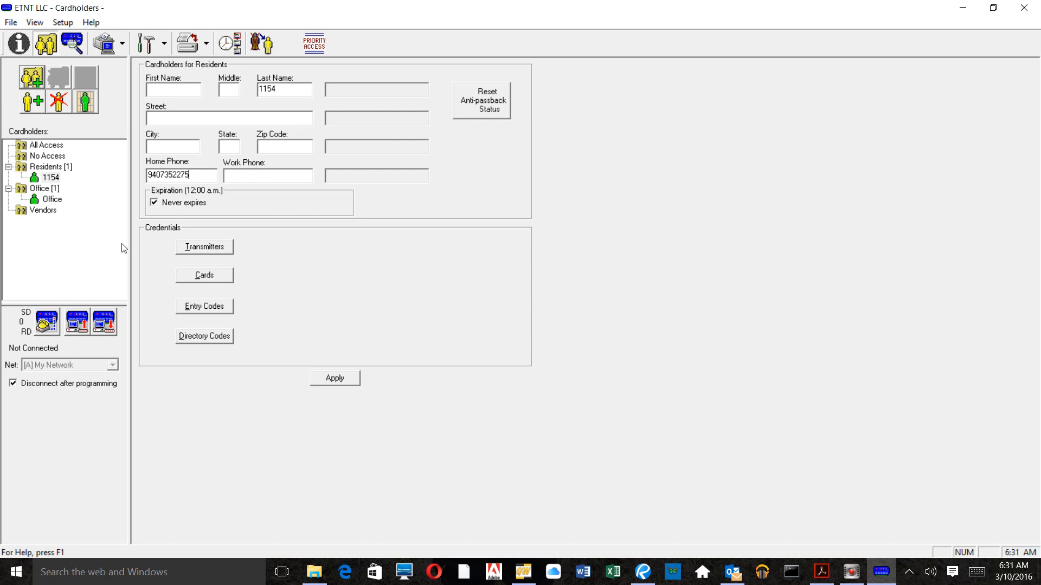
left_click(219, 249)
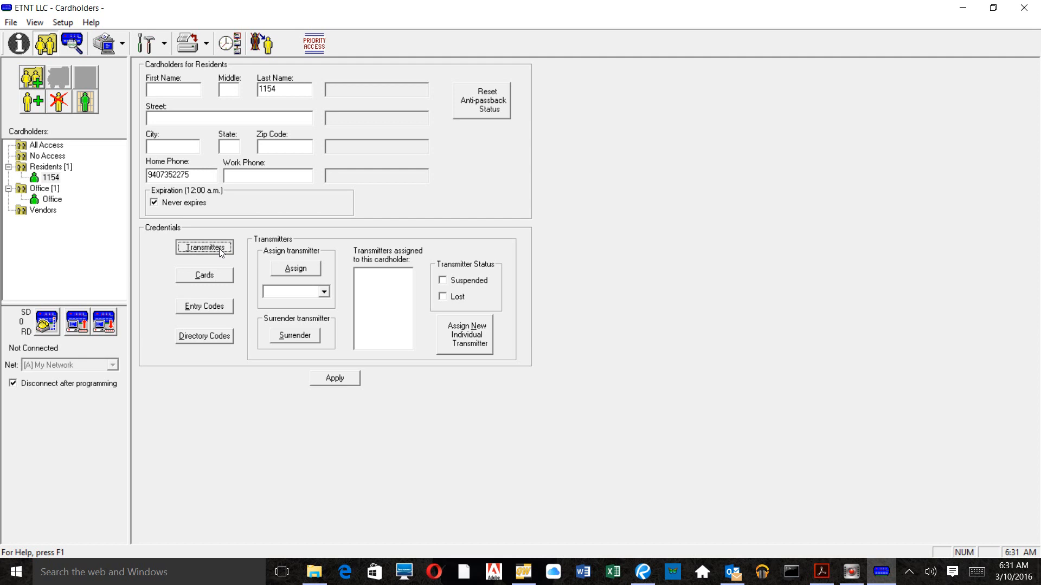
Step: Assign individual transmitter 78787 to cardholder 1154
left_click(482, 340)
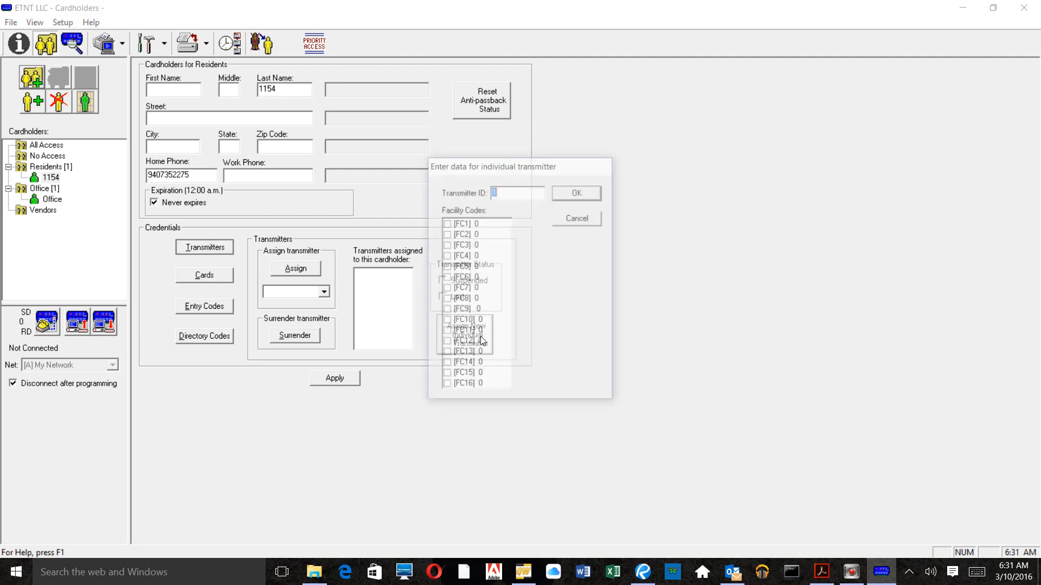
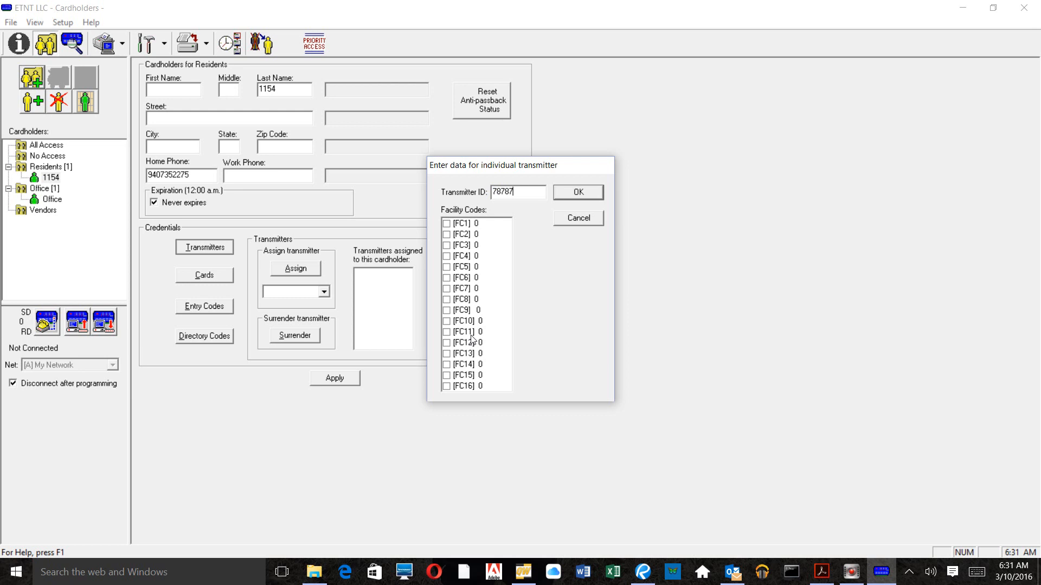
left_click(572, 192)
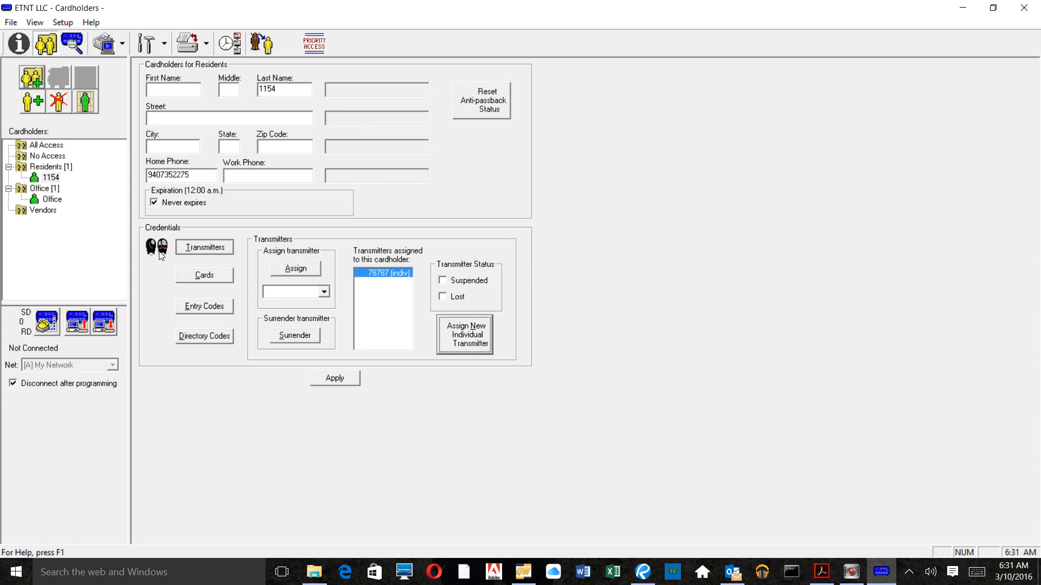
Step: Assign individual card 78787 to cardholder 1154
left_click(198, 278)
left_click(470, 342)
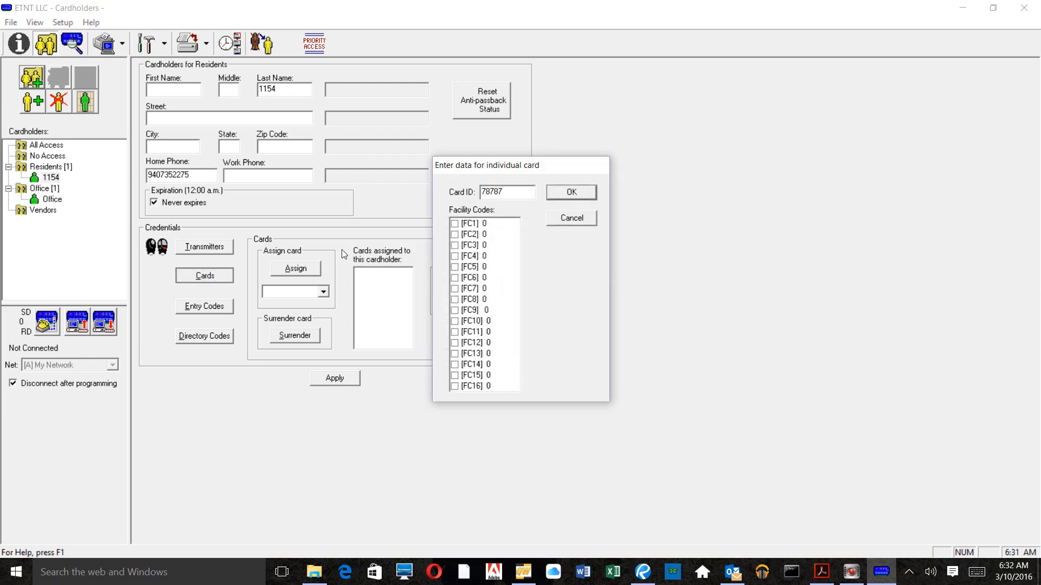
left_click(567, 192)
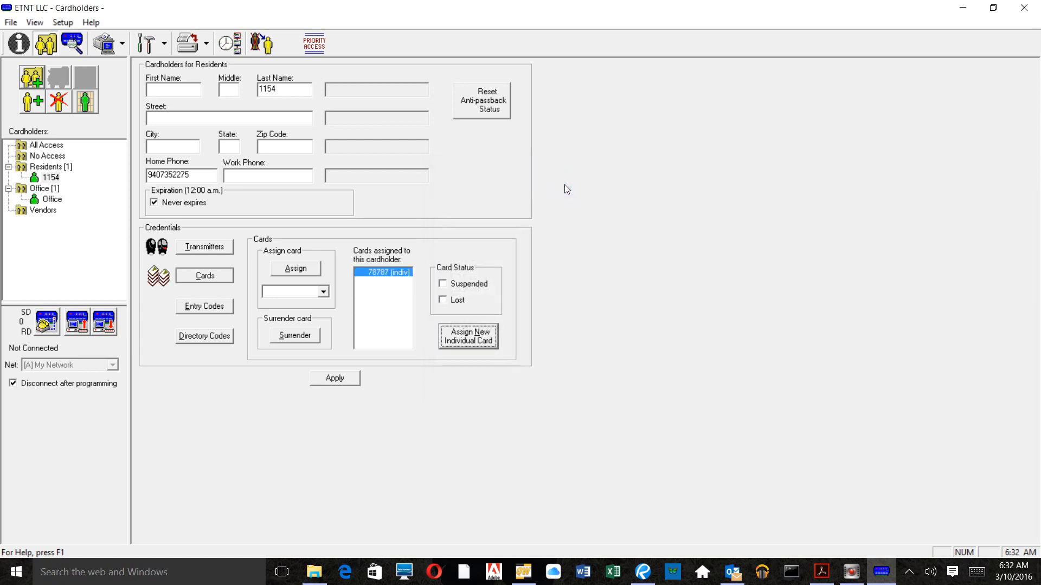
left_click(225, 307)
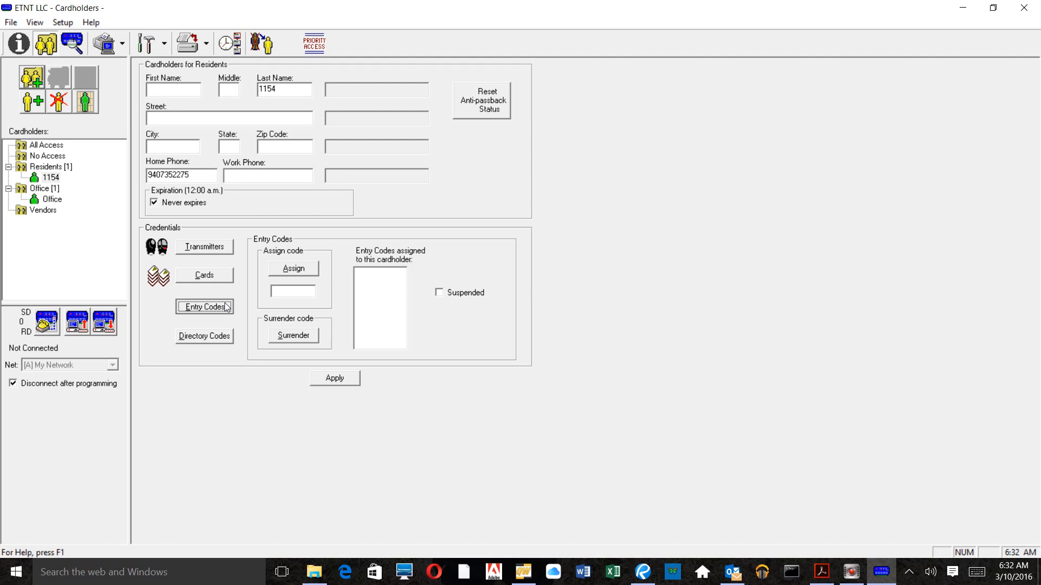
left_click(274, 290)
type("7777")
left_click(297, 268)
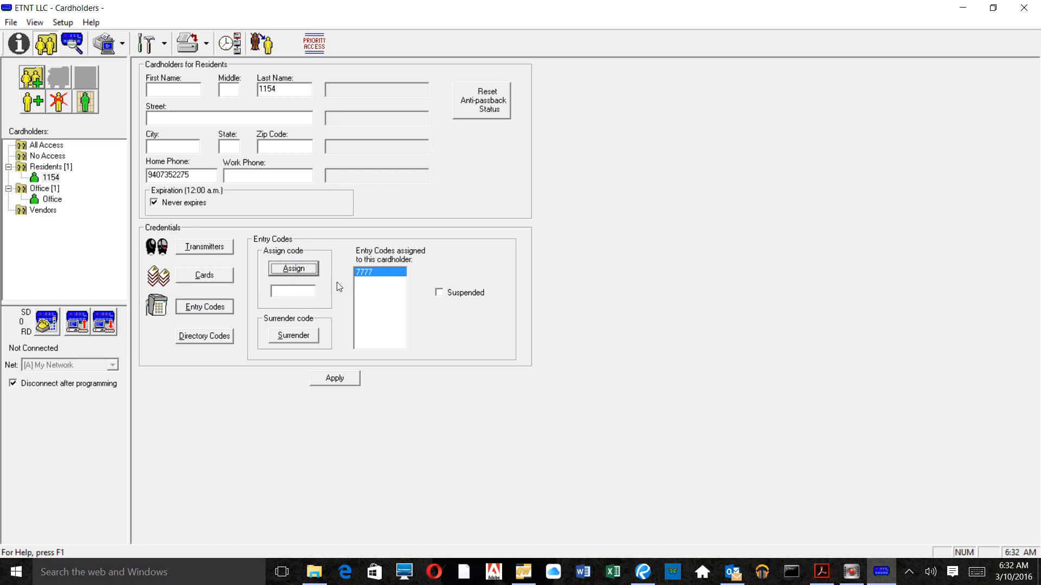
left_click(301, 335)
left_click(536, 313)
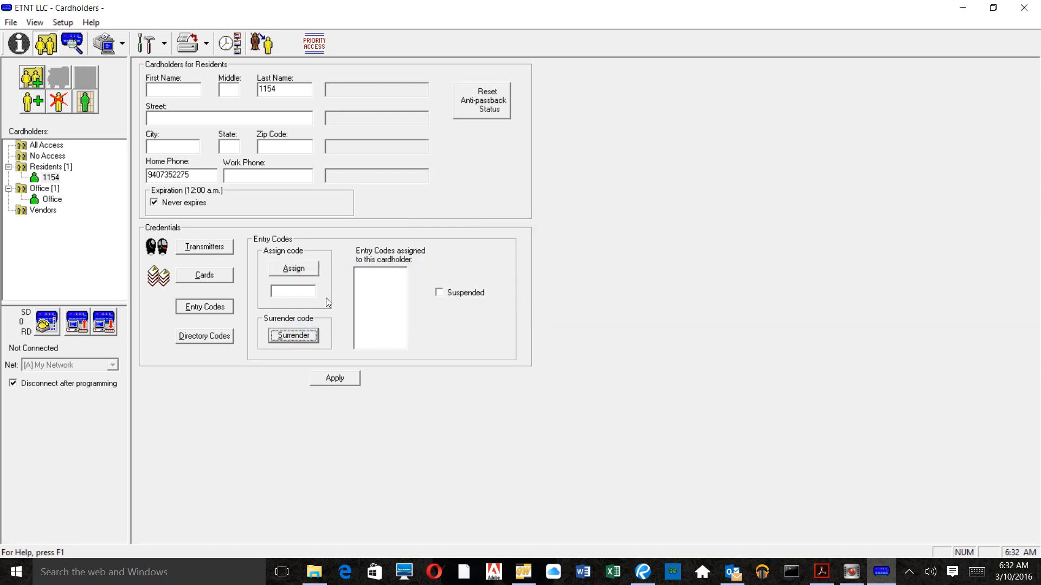
left_click(213, 337)
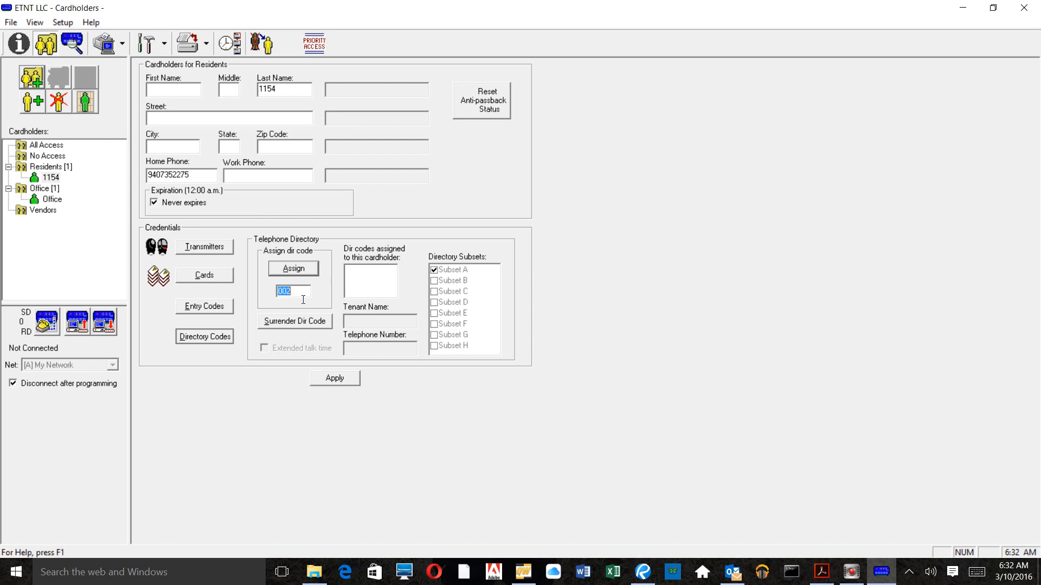
Step: Assign and save directory code 002 for cardholder 1154, then add a new Residents cardholder
left_click(305, 270)
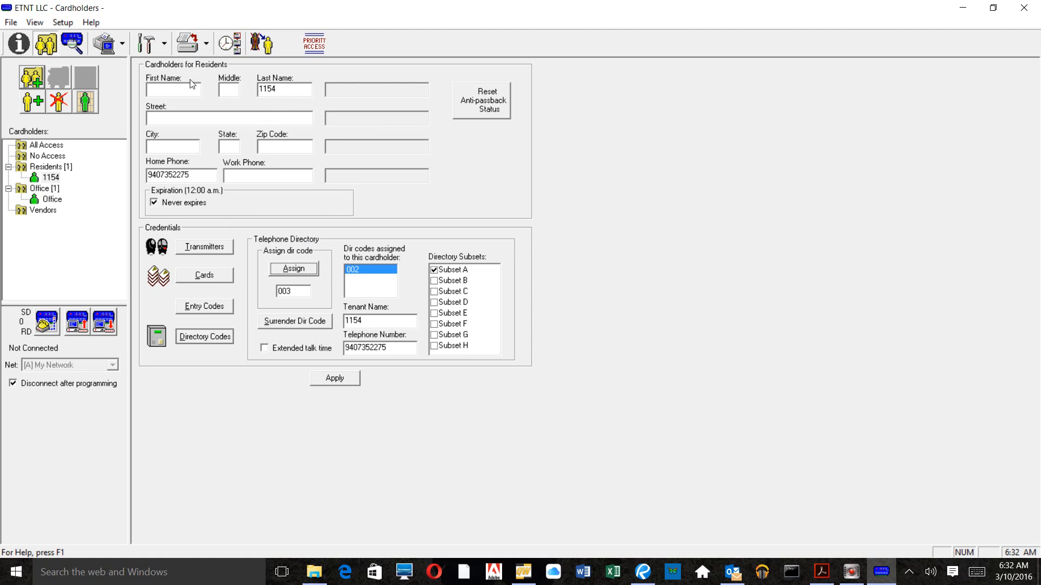
left_click(335, 382)
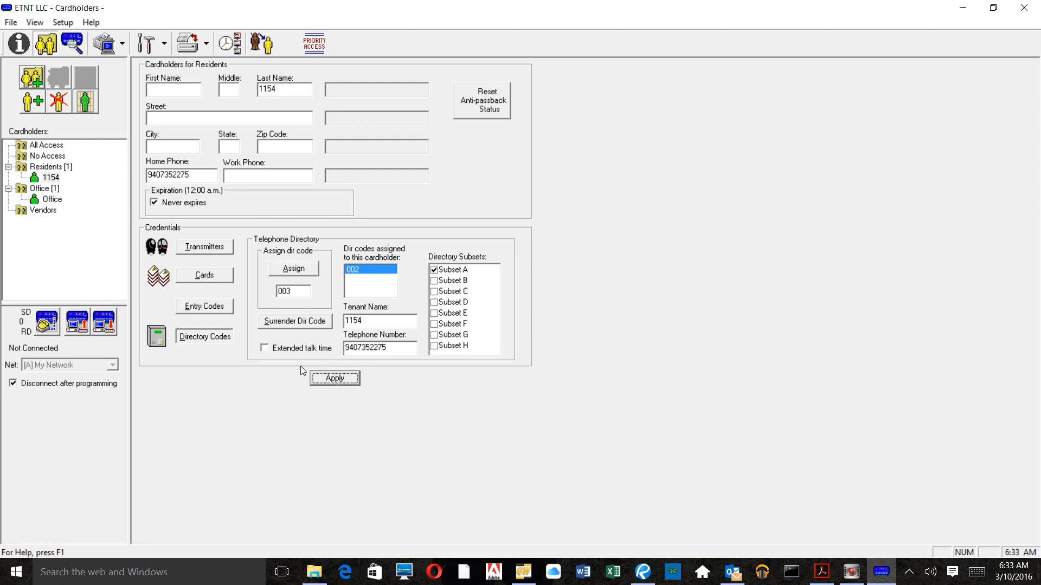
left_click(36, 101)
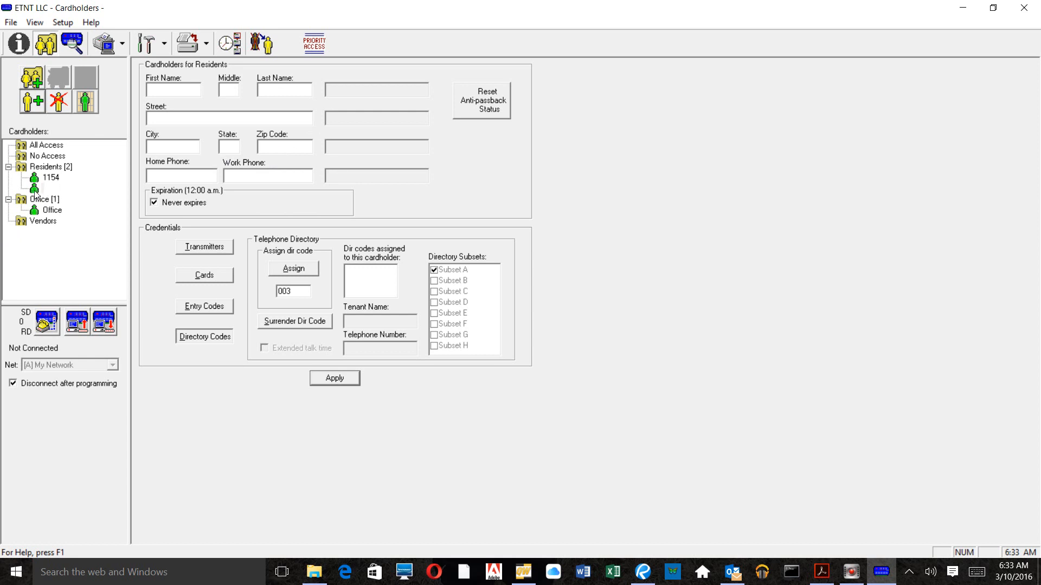
Step: Give the new cardholder last name 2222 and a home phone number, then view its transmitters
left_click(273, 93)
type("2222")
left_click(211, 175)
type("15125554444")
left_click(213, 249)
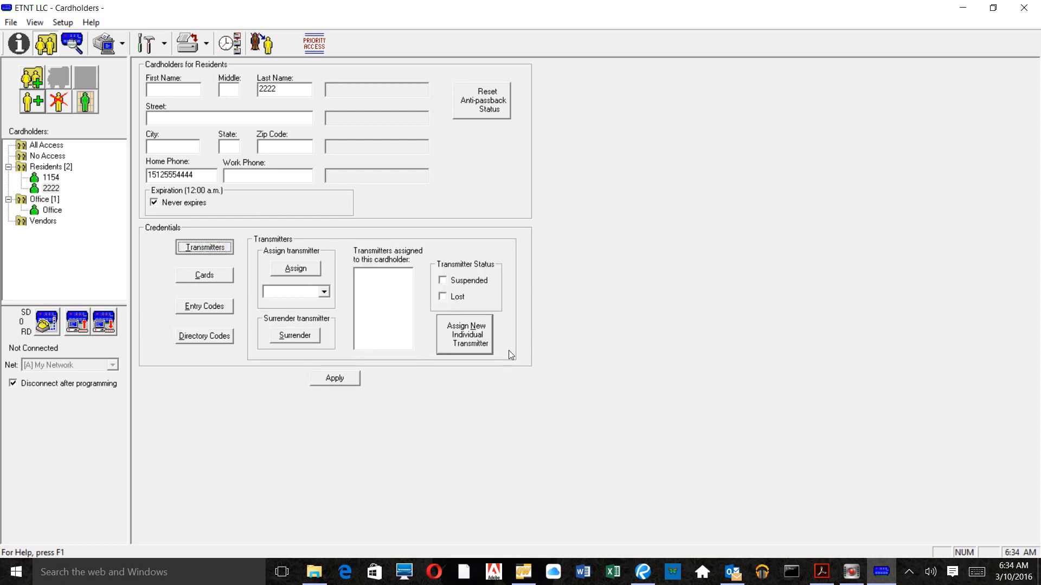
Step: Assign individual transmitter 77777 and individual card 77777 to cardholder 2222
left_click(474, 336)
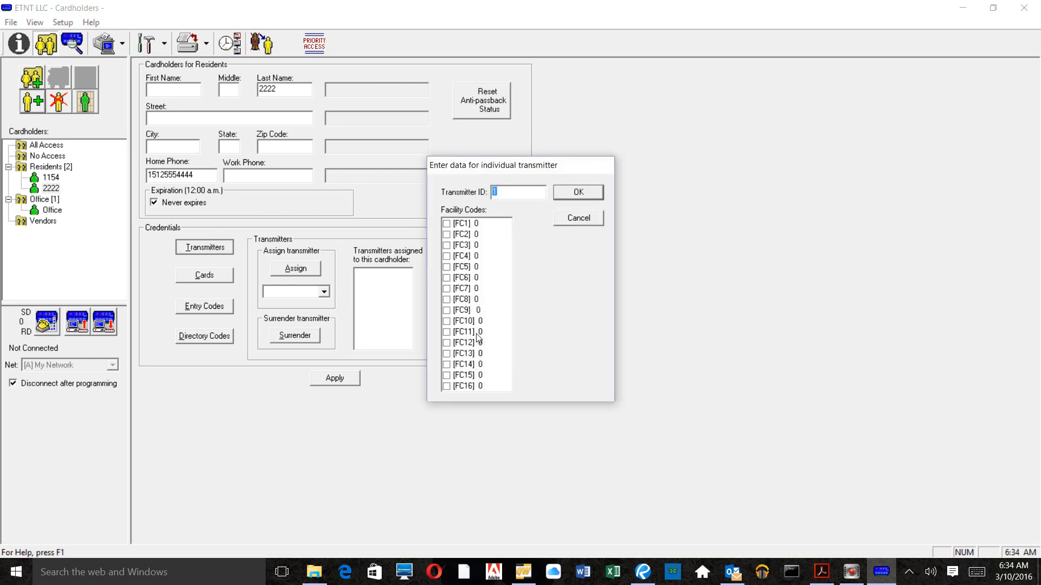
type("77777")
left_click(573, 187)
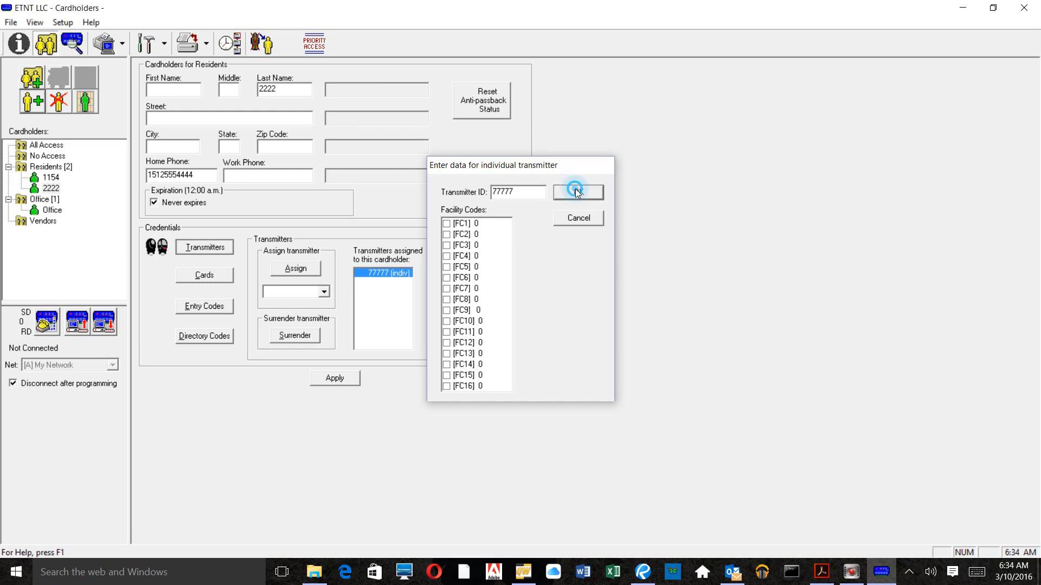
left_click(204, 275)
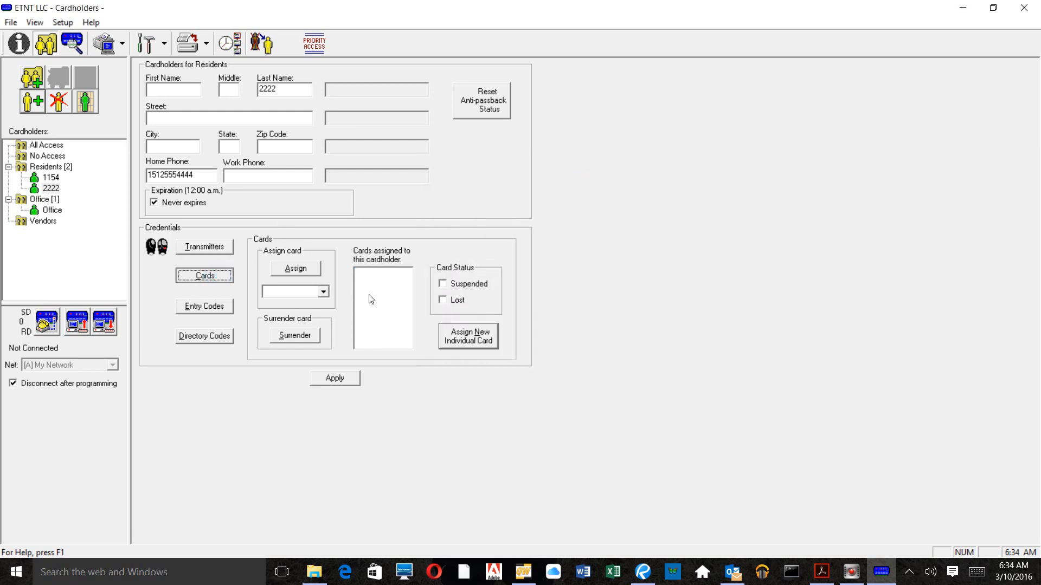
left_click(473, 344)
type("77")
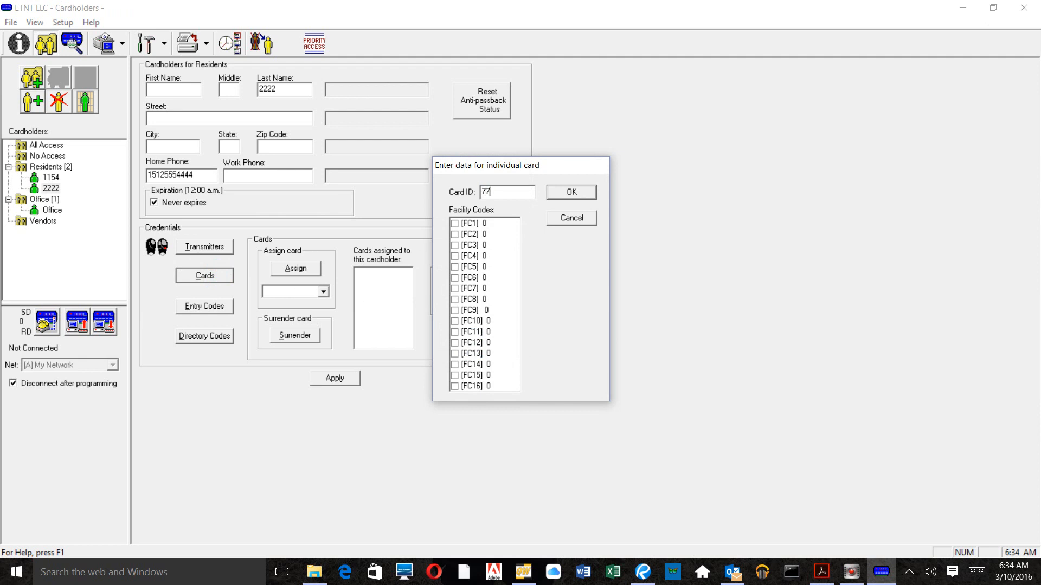
type("777")
left_click(565, 194)
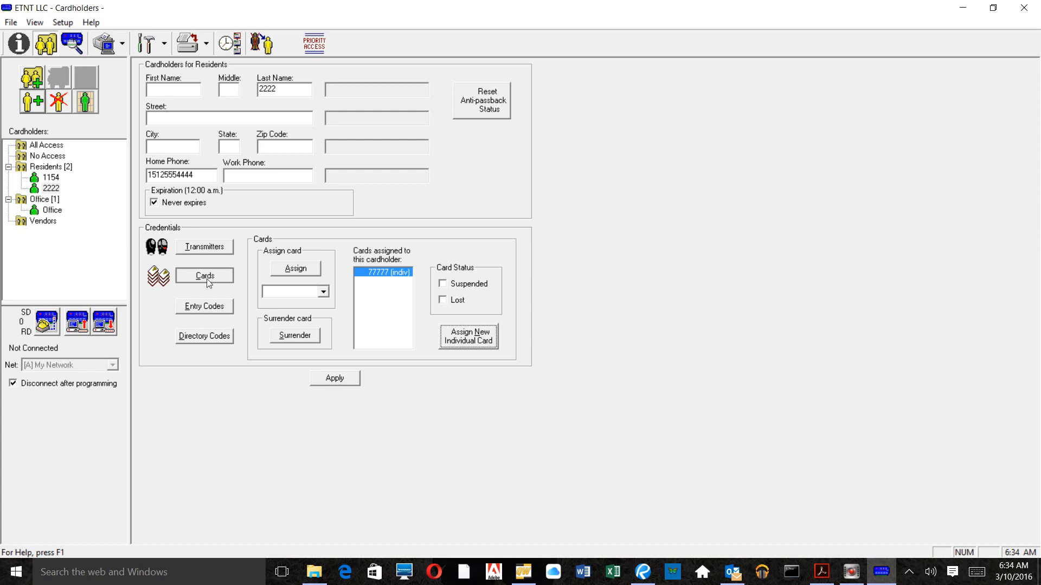
left_click(203, 335)
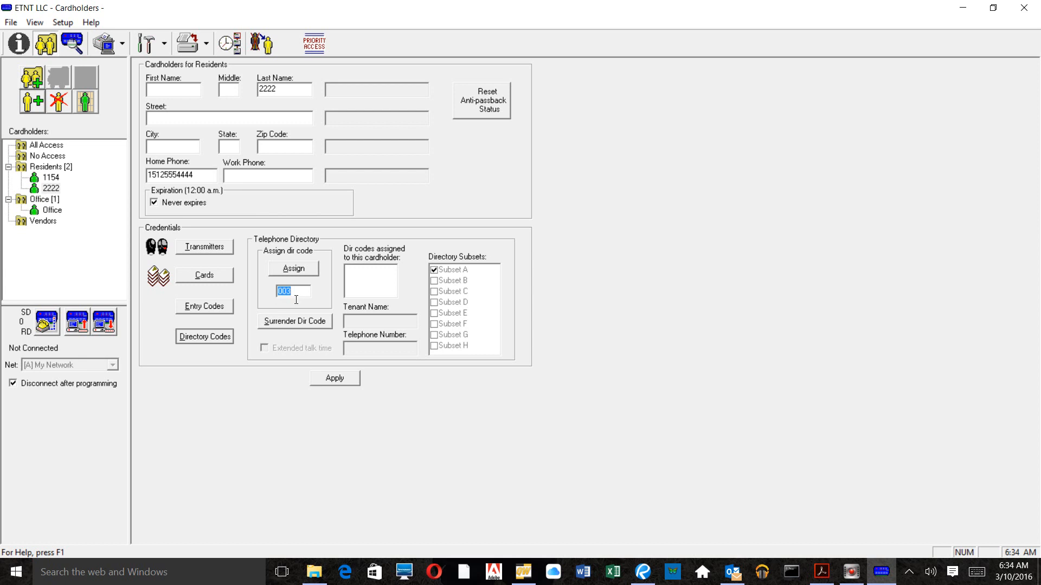
Step: Assign and save directory code 003 for cardholder 2222, then program the changes to the system
left_click(308, 271)
left_click(344, 380)
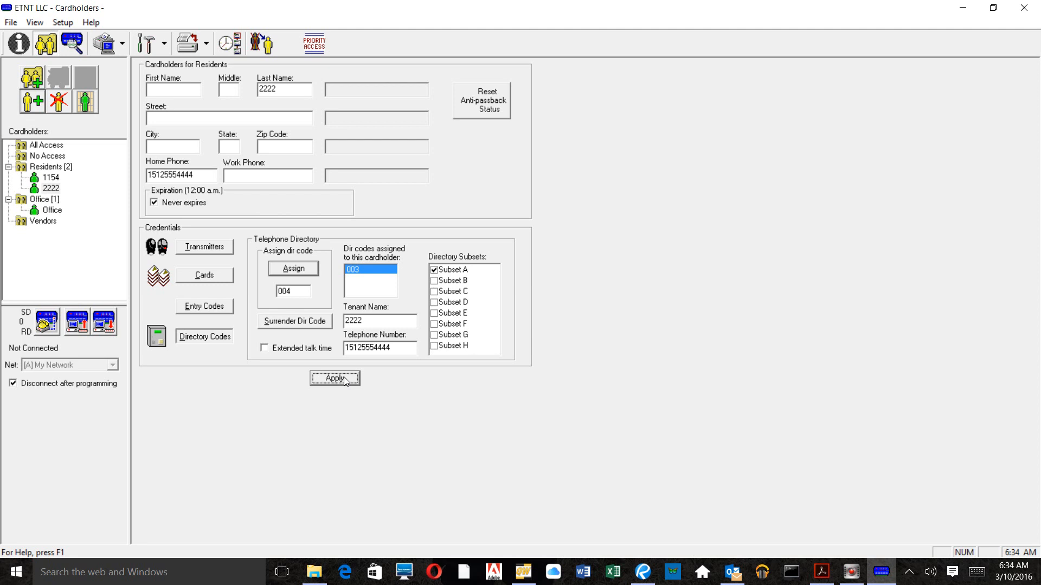
left_click(76, 328)
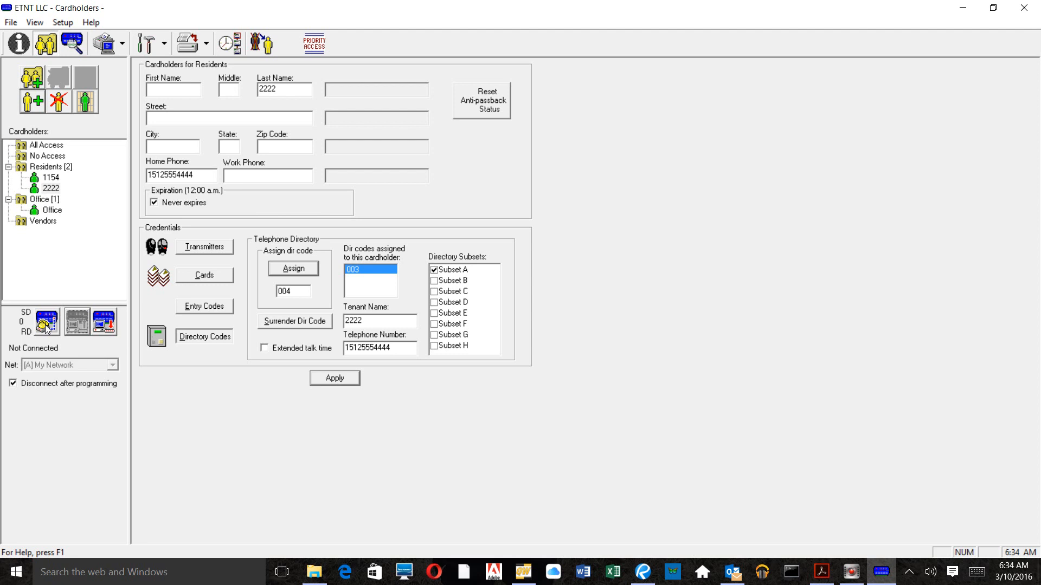
Step: Review the saved details of cardholders 1154 and 2222, then return to the Cardholder Set view
left_click(49, 177)
left_click(52, 188)
left_click(54, 181)
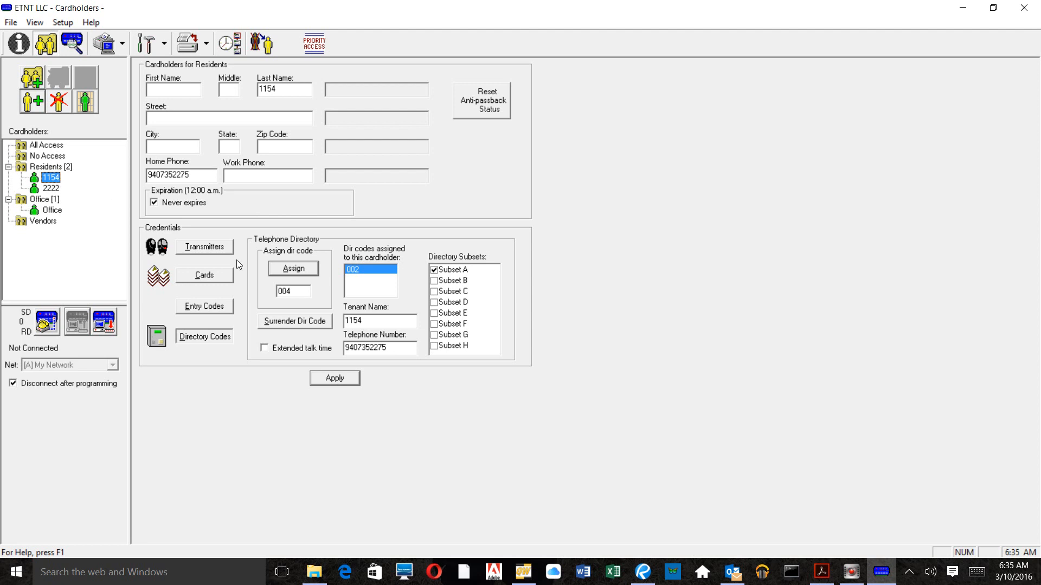
left_click(24, 50)
left_click(46, 48)
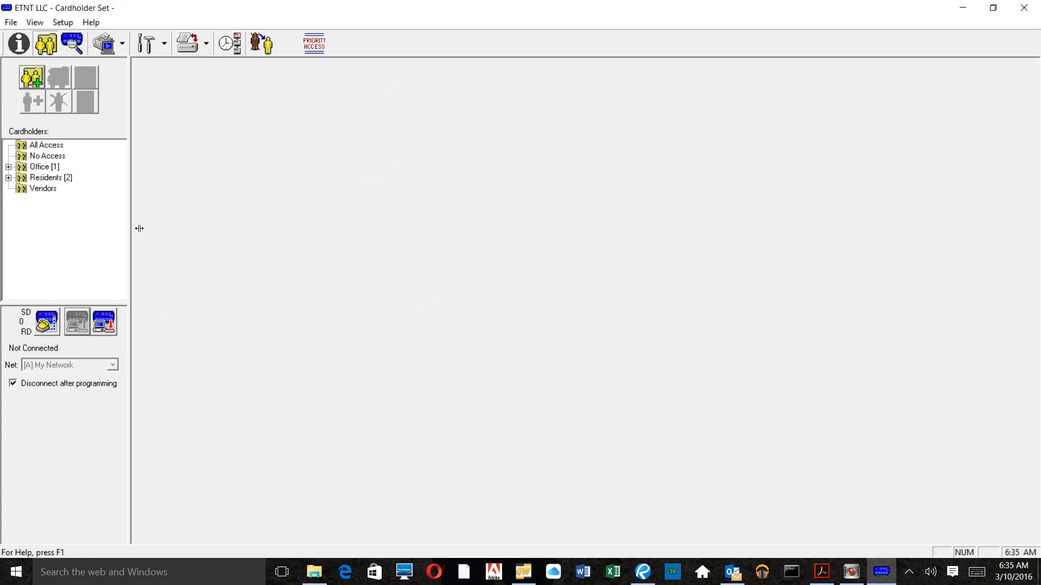
Step: Open resident 1154 and mark its transmitter 78787 and card 78787 as Lost
left_click(60, 181)
double_click(59, 181)
left_click(51, 190)
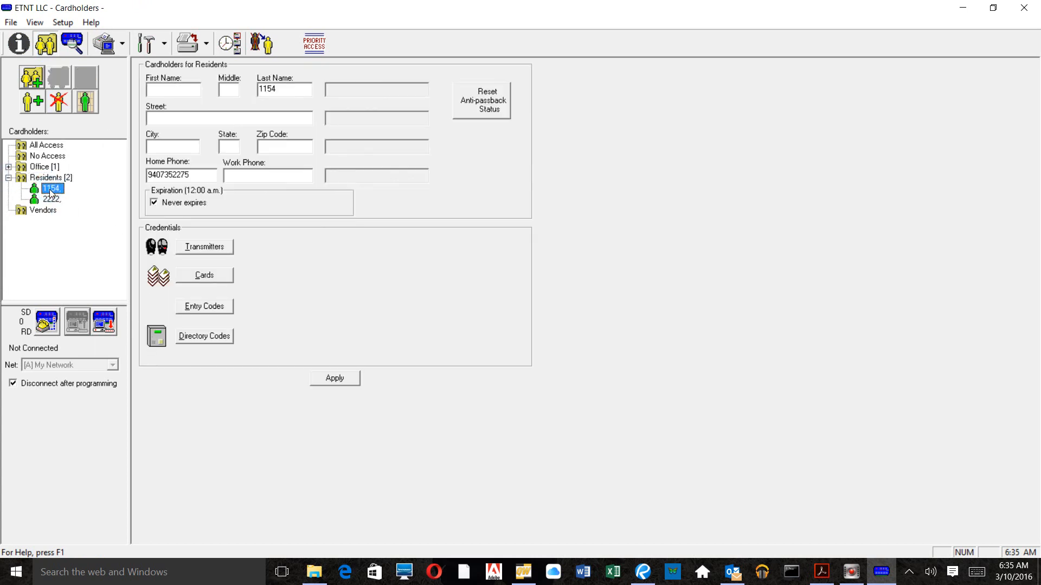
left_click(193, 248)
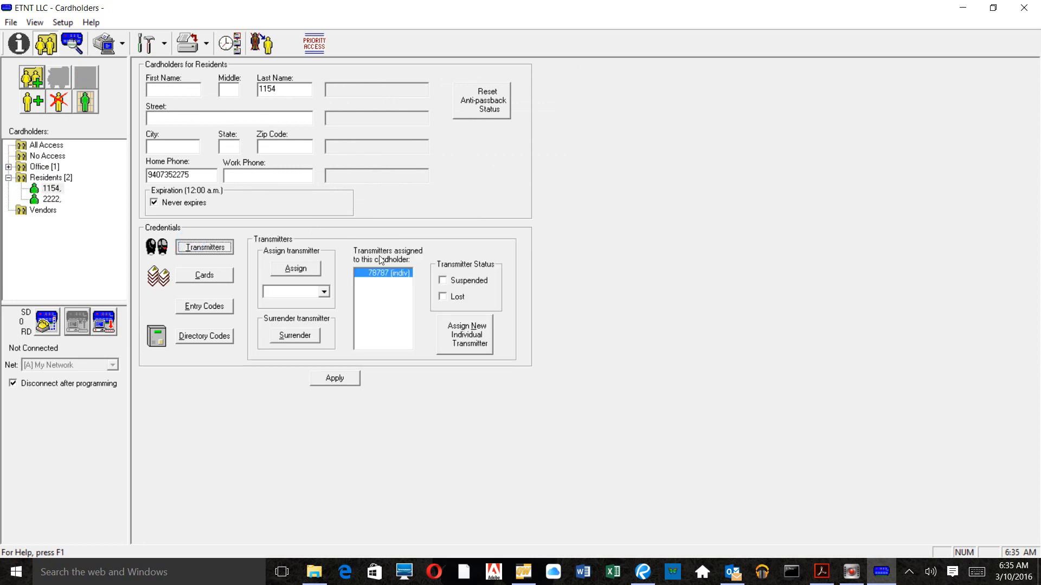
left_click(398, 274)
left_click(446, 296)
left_click(217, 278)
left_click(450, 301)
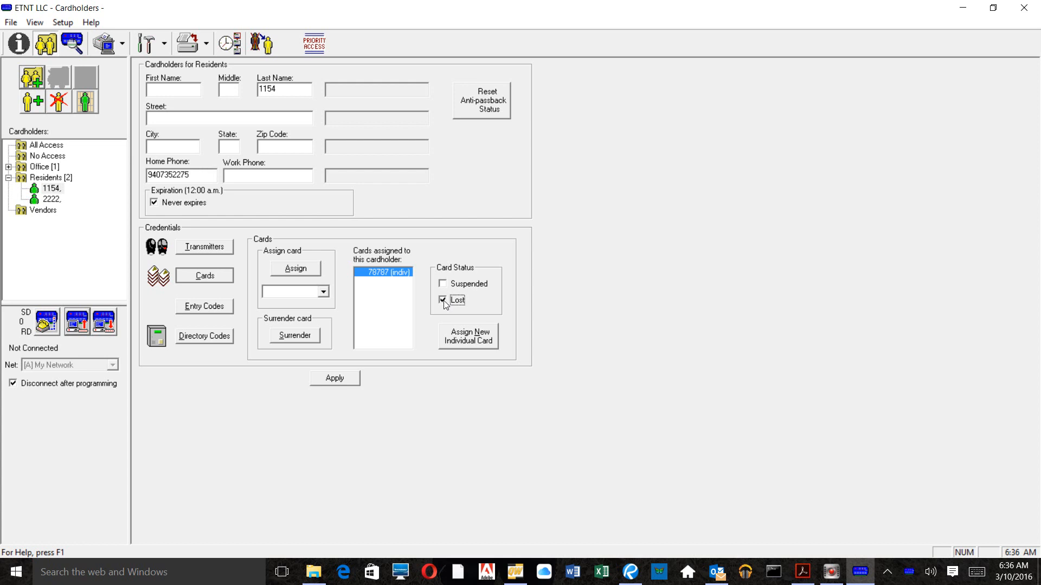
Step: Apply the lost status, then toggle Lost again on 1154's card and transmitter 78787
left_click(340, 379)
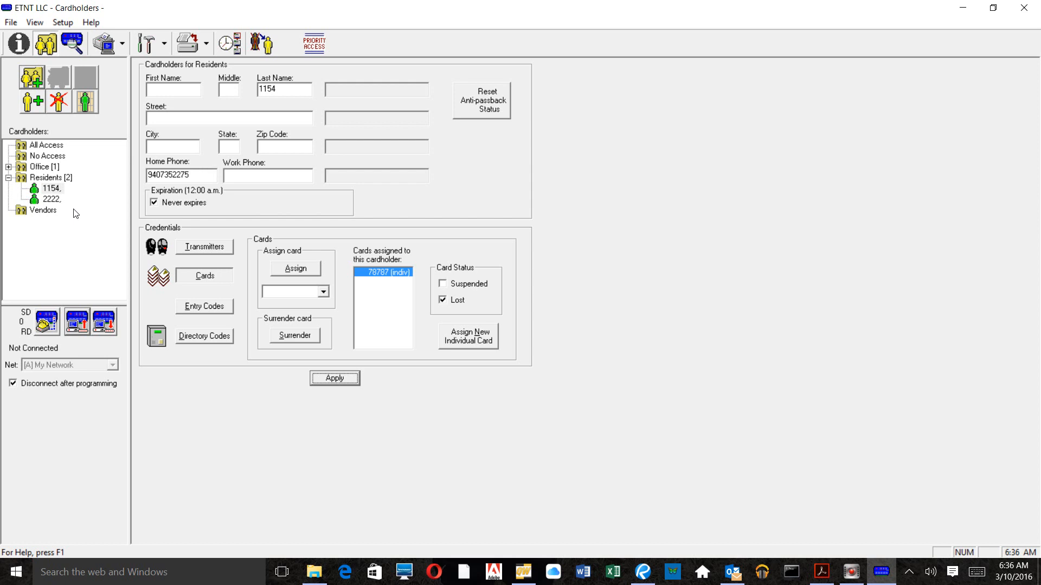
left_click(53, 190)
left_click(447, 305)
left_click(219, 249)
left_click(443, 299)
left_click(93, 267)
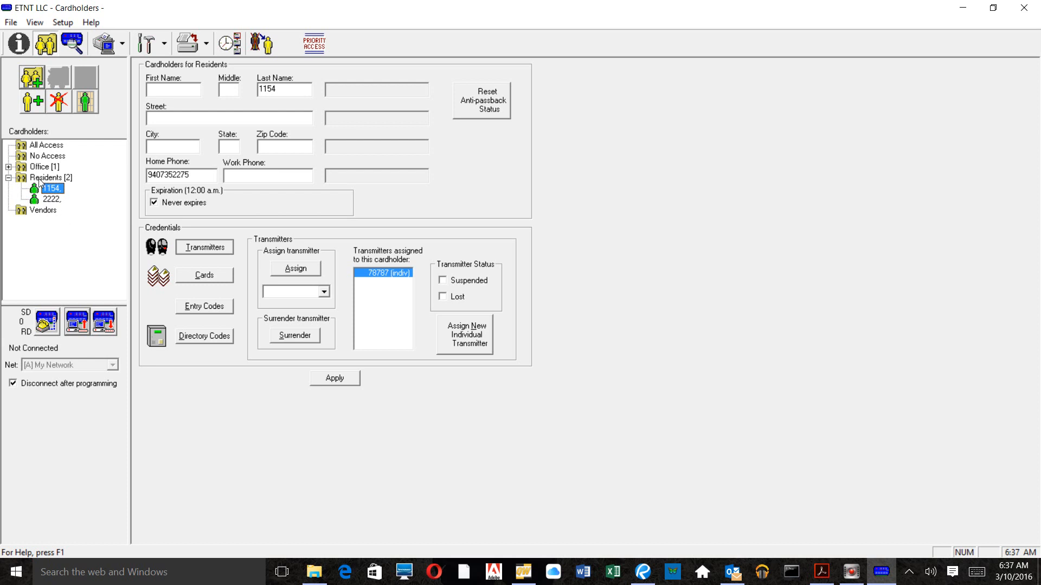
Step: Remove cardholder 1154 from Residents and confirm the removal
left_click(392, 276)
left_click(58, 102)
left_click(50, 188)
left_click(64, 106)
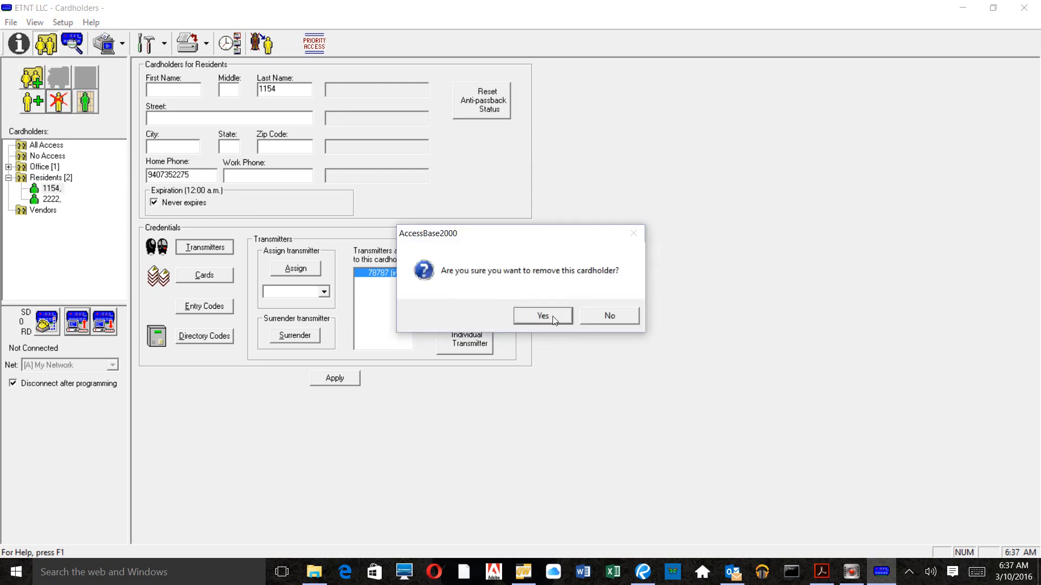
left_click(551, 318)
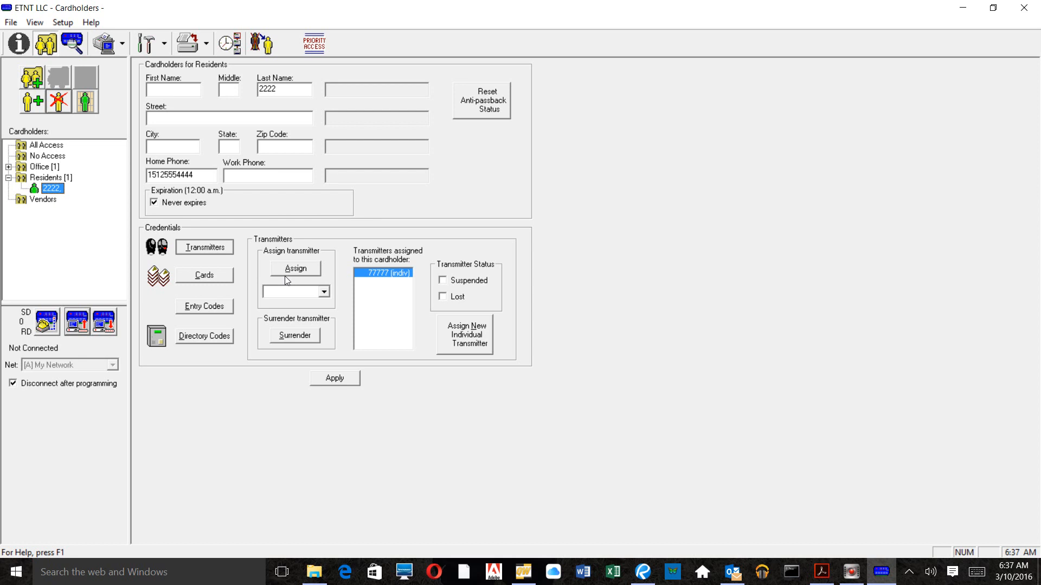
Step: Create a new resident cardholder with last name 4545 and a home phone number
left_click(31, 108)
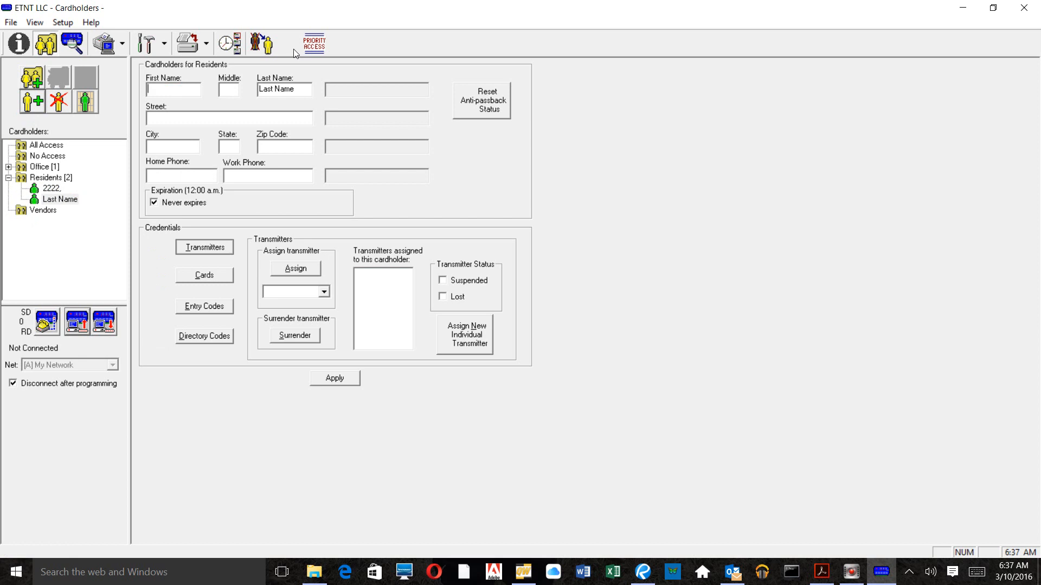
key("Tab")
key("Tab")
type("4545")
left_click(199, 168)
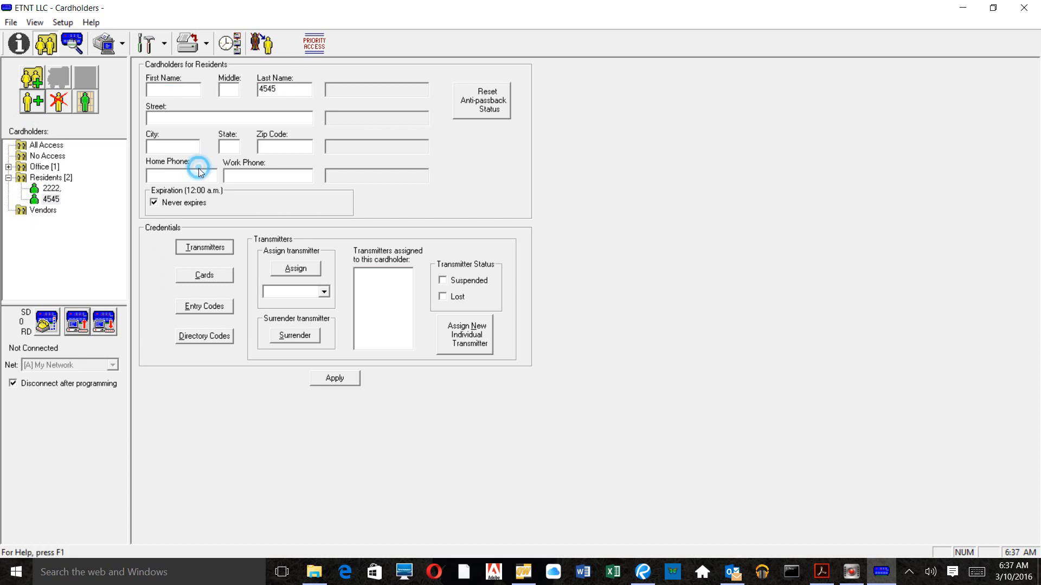
left_click(153, 176)
Step: Assign transmitter 78787 and card 78787 to cardholder 4545
left_click(193, 248)
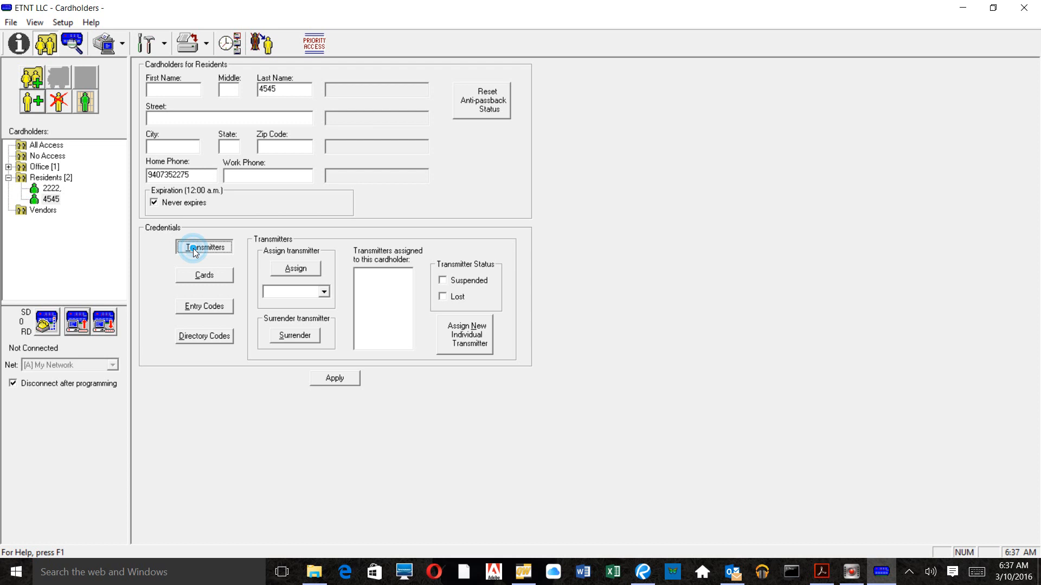
left_click(307, 295)
type("78787")
left_click(296, 267)
left_click(205, 275)
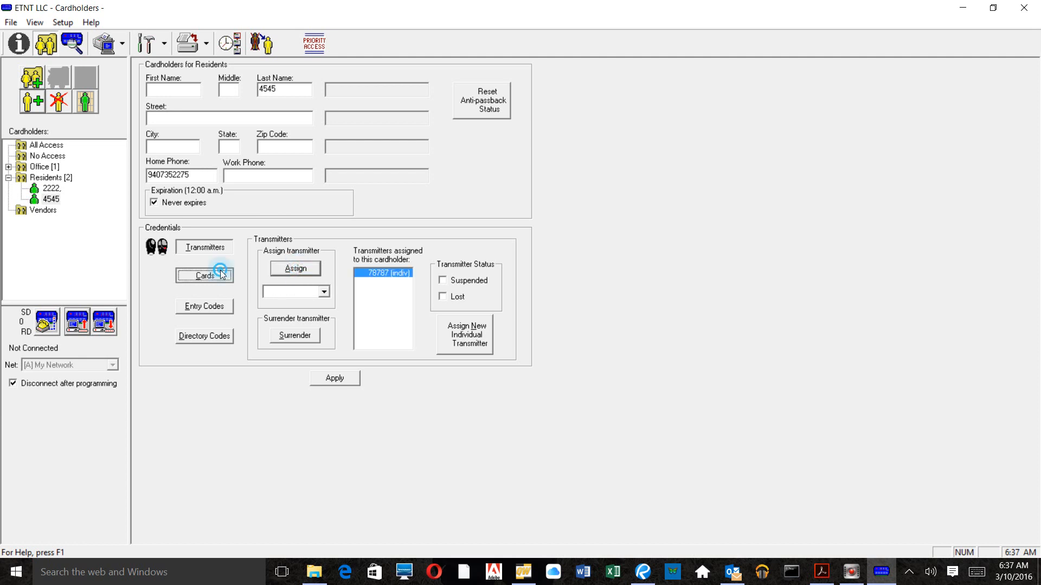
left_click(296, 293)
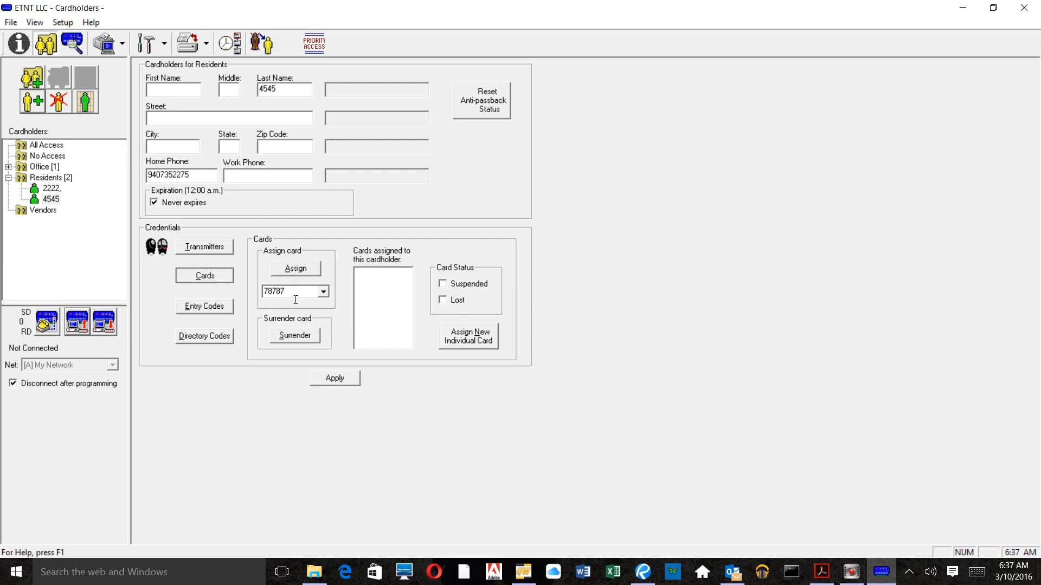
left_click(297, 268)
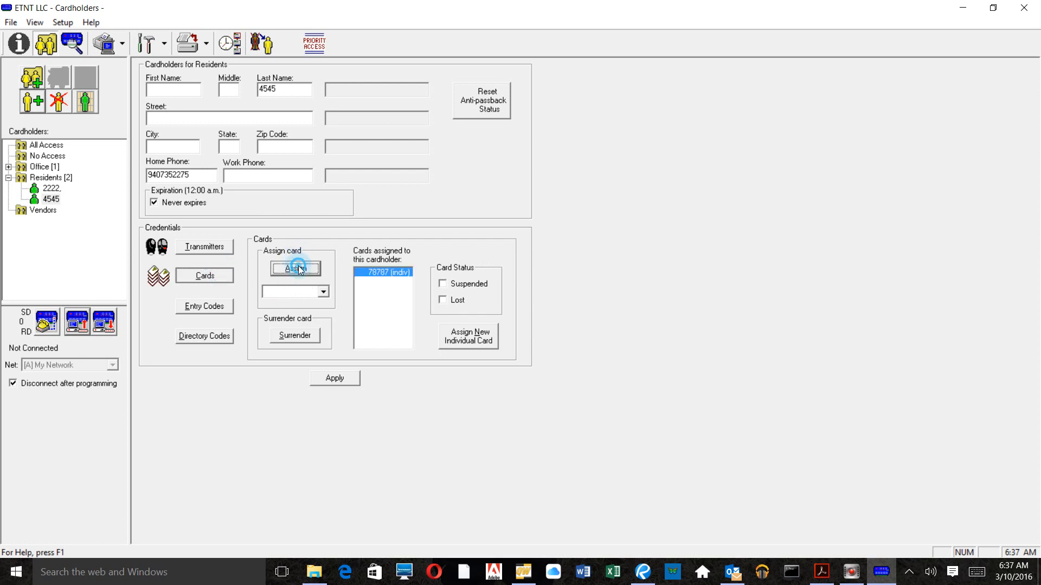
left_click(195, 337)
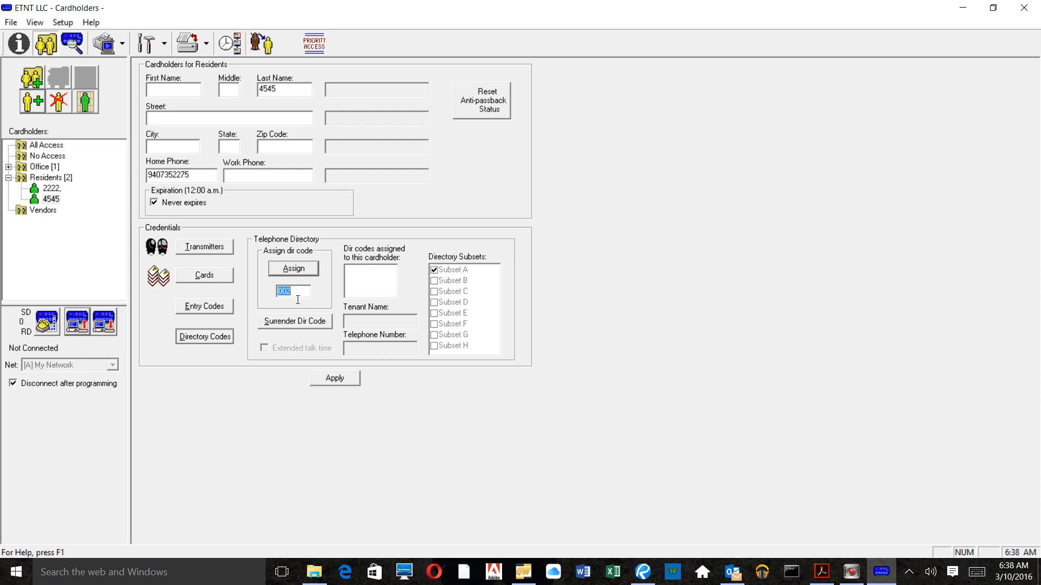
Step: Assign and apply directory code 002 for cardholder 4545, then reselect 4545 in the tree
left_click(285, 272)
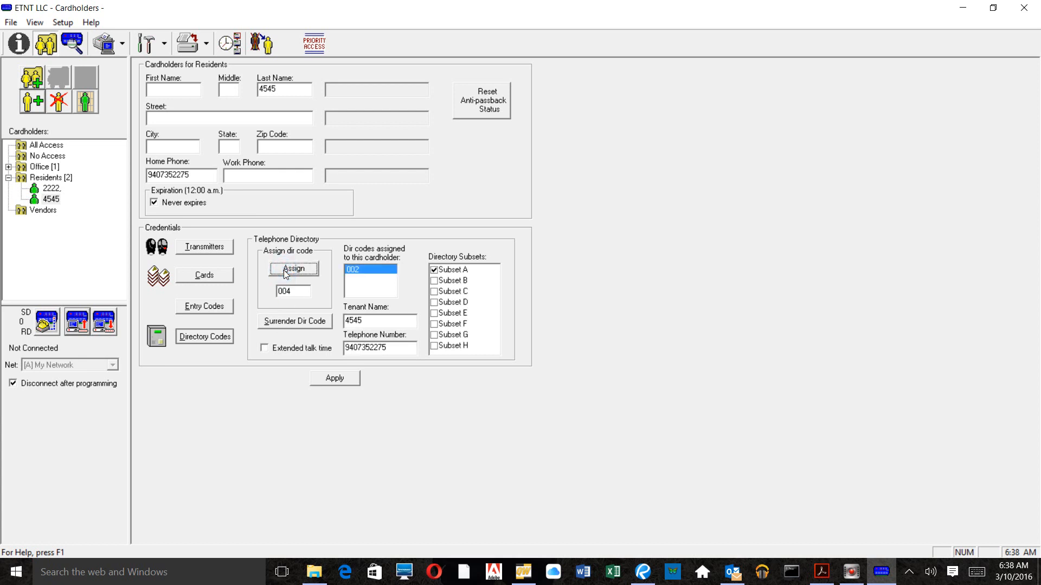
left_click(329, 378)
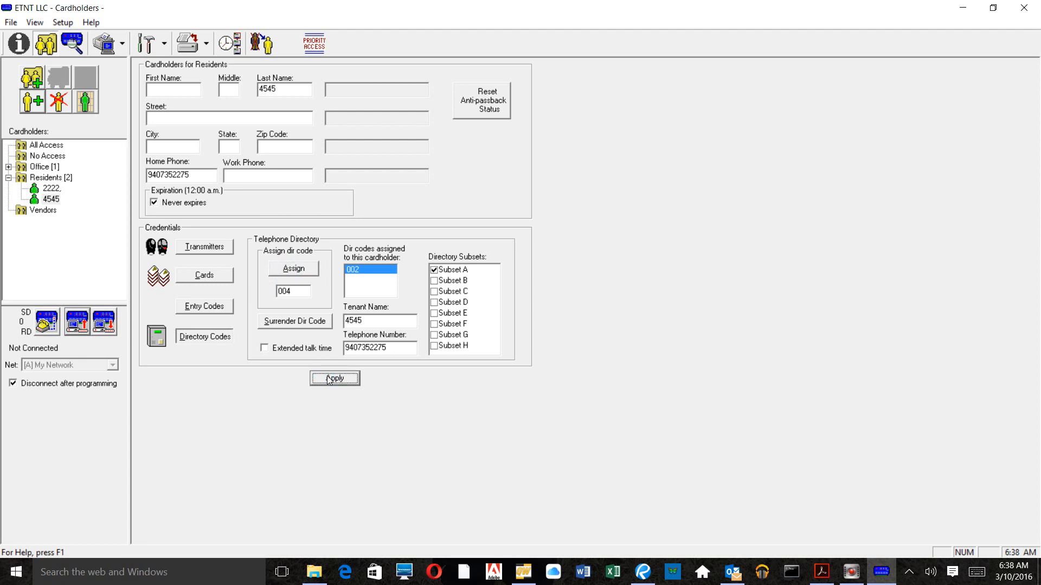
left_click(52, 188)
left_click(52, 200)
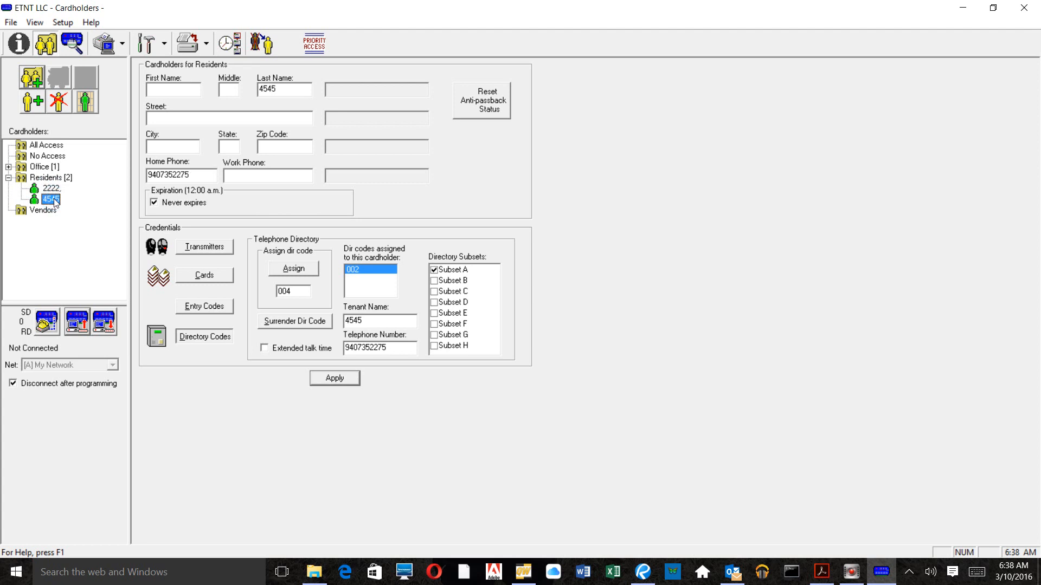
Step: Delete cardholder 2222 and confirm, leaving 4545 as the only resident in Residents
left_click(48, 190)
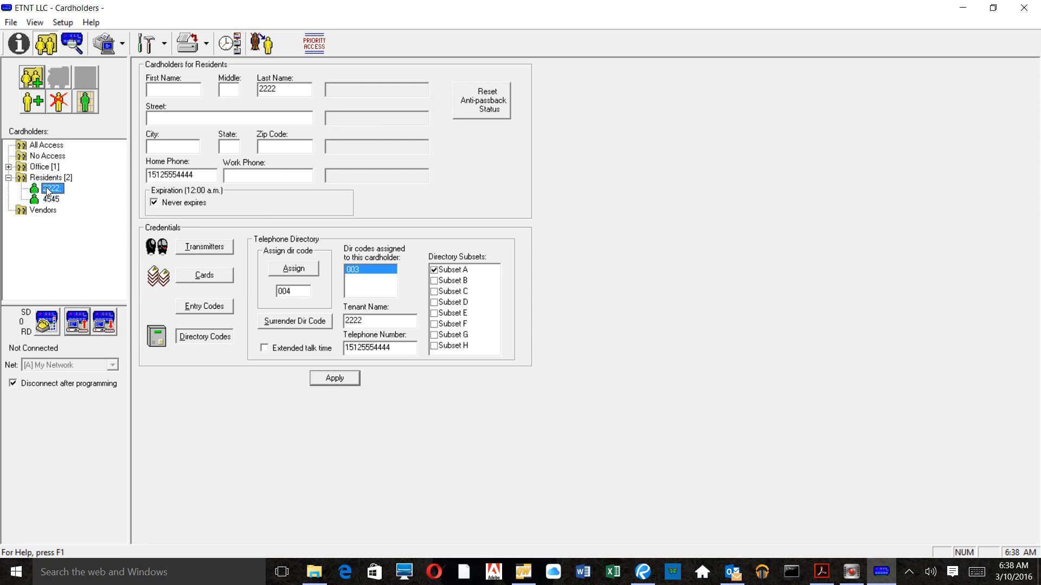
left_click(57, 100)
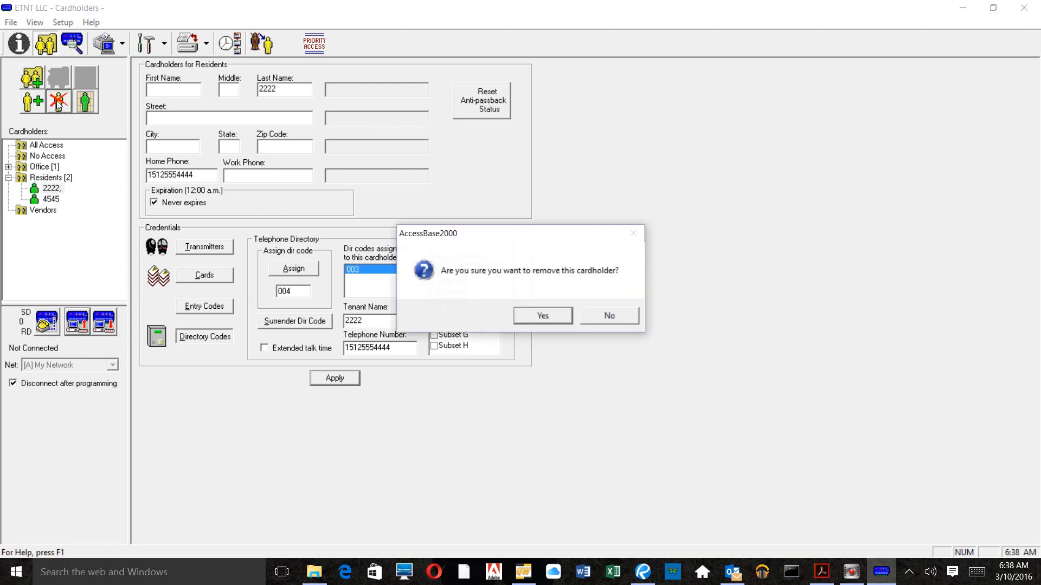
left_click(544, 316)
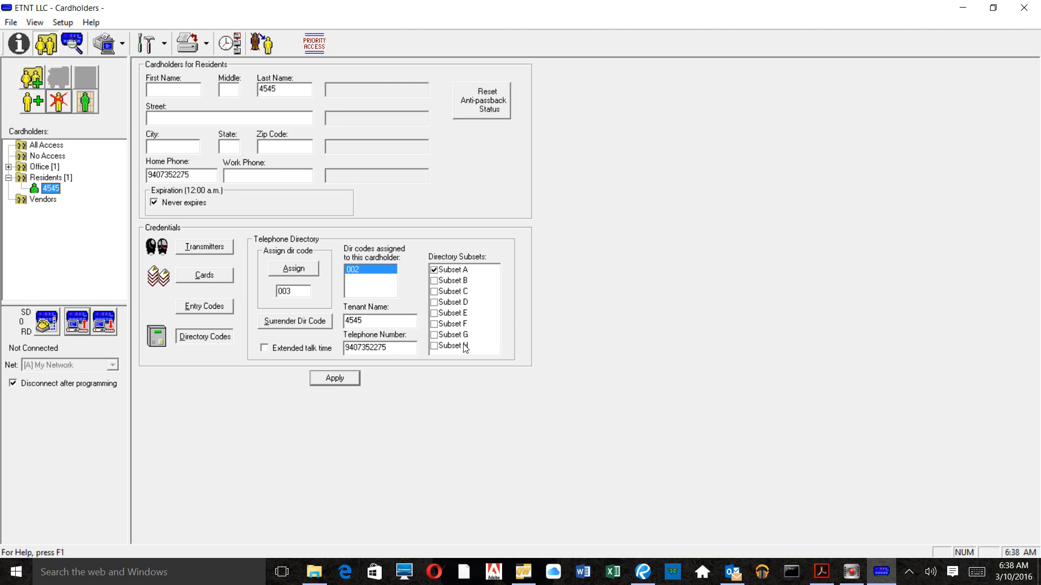
Step: Check resident 4545's transmitter and card assignments, confirming 78787 is assigned
left_click(228, 251)
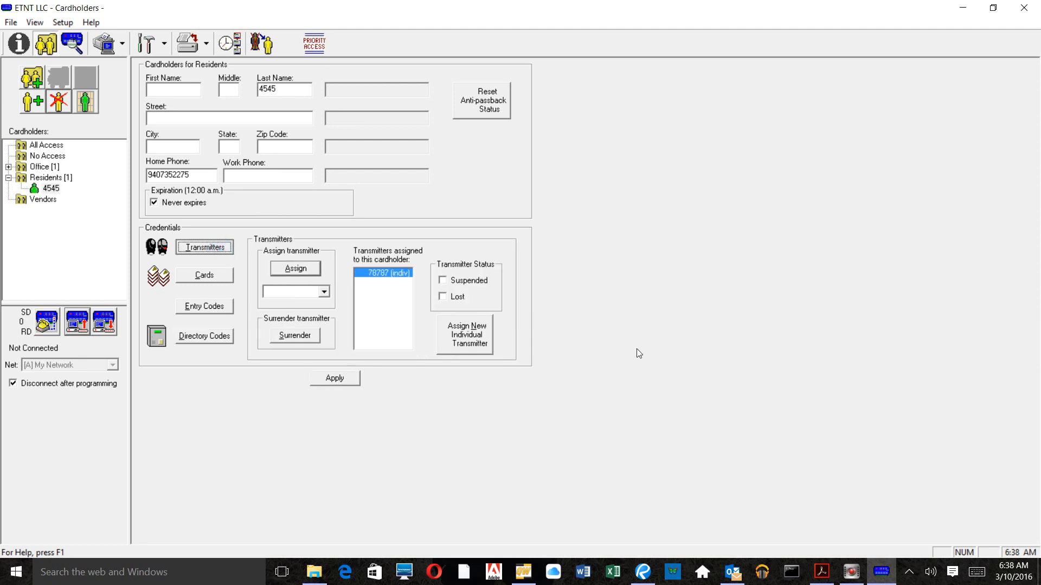
left_click(190, 275)
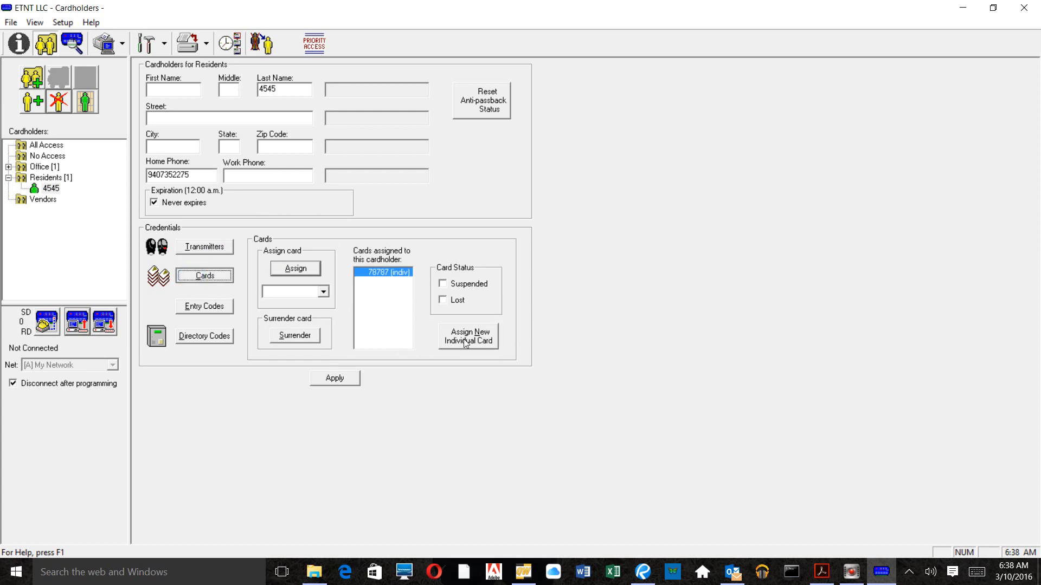